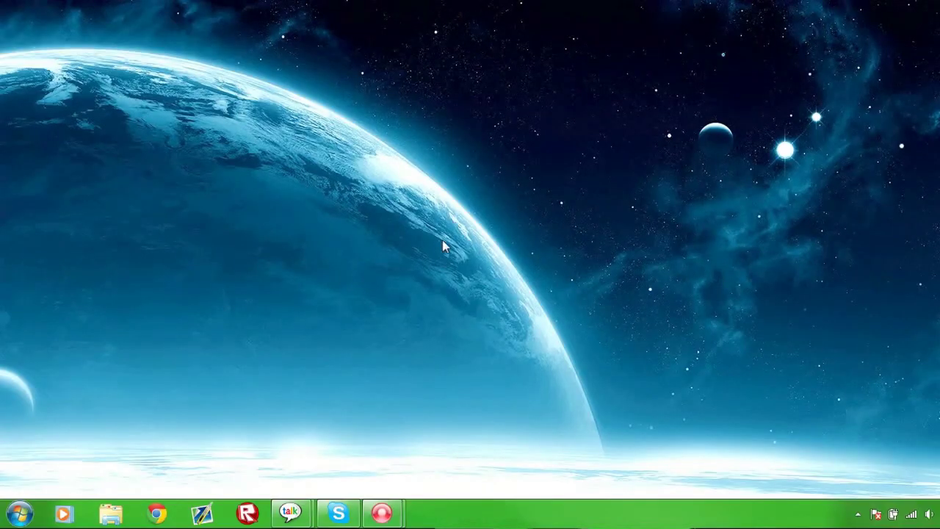
Launch Roblox Studio from the installed programs in the Roblox folder.
left_click(20, 514)
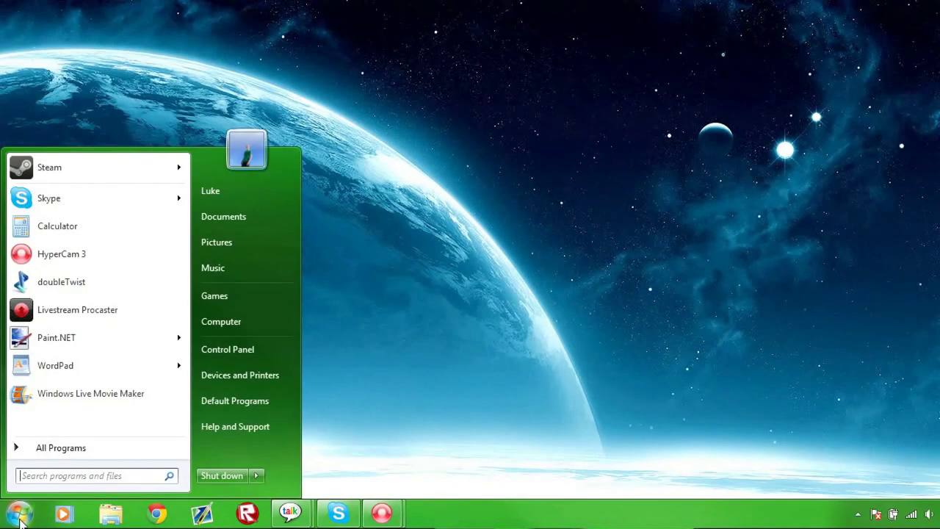
left_click(14, 452)
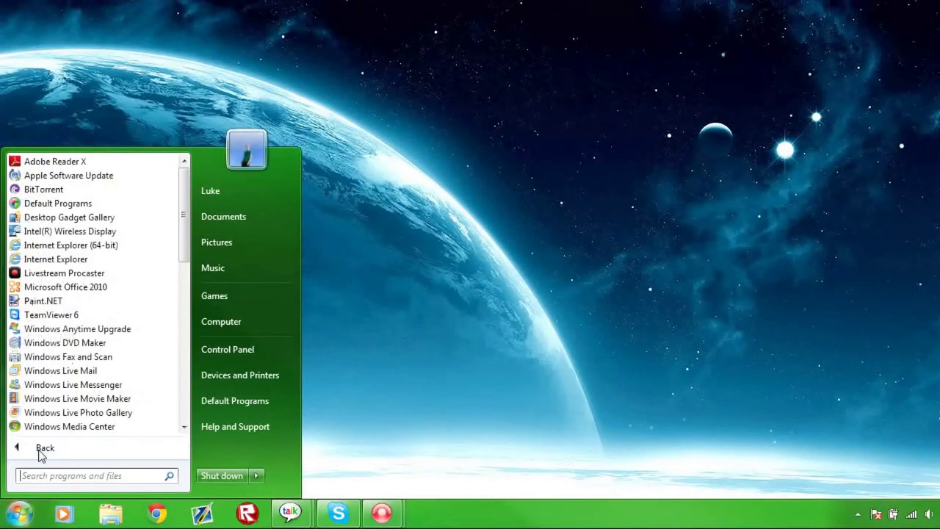
left_click_drag(185, 232, 171, 393)
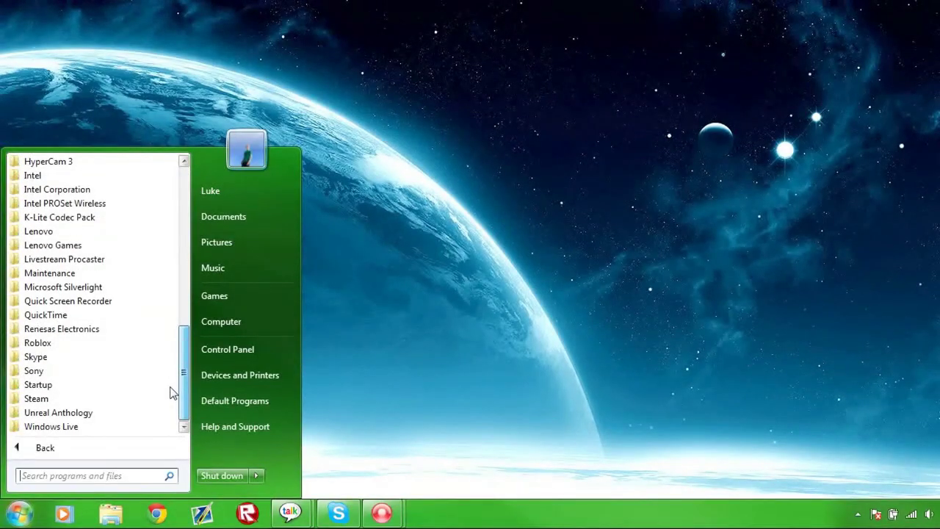
left_click(43, 344)
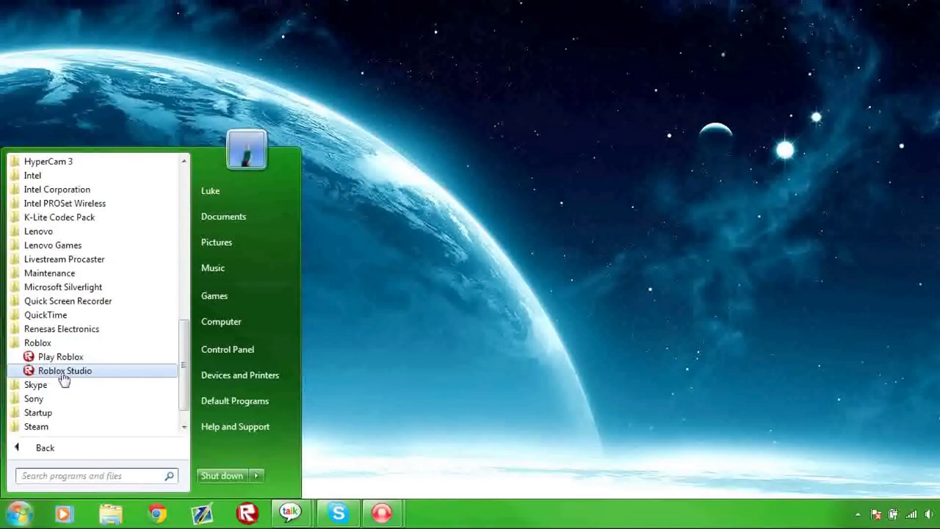
left_click(59, 371)
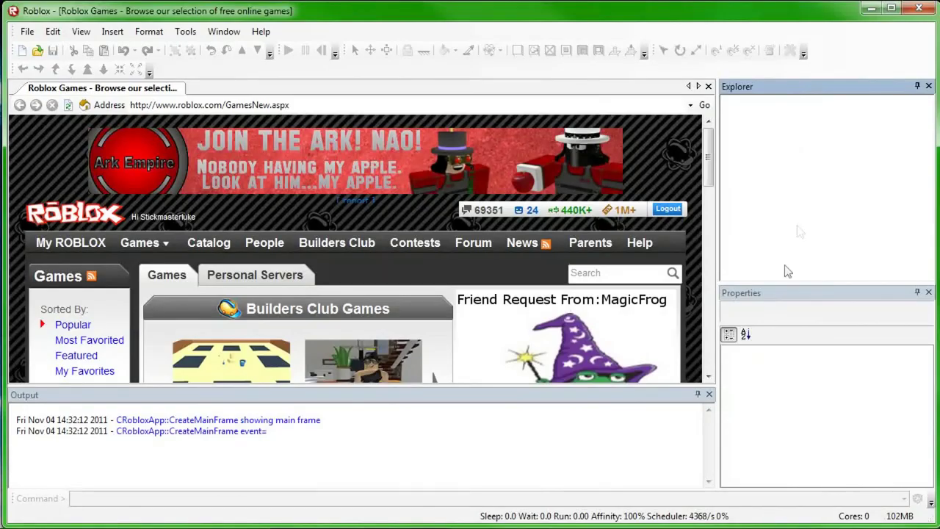
Close the Output window so that only the Explorer and Properties remain beside the web page.
left_click(768, 300)
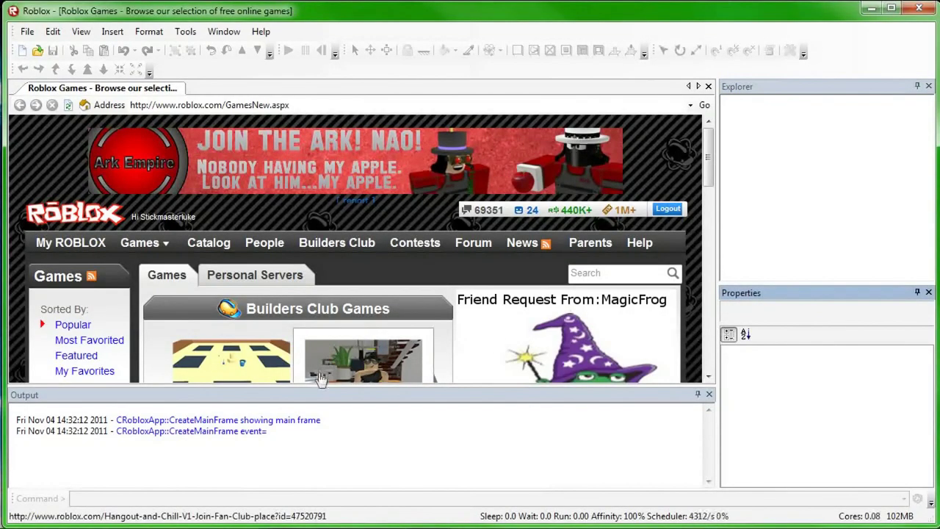
left_click(313, 398)
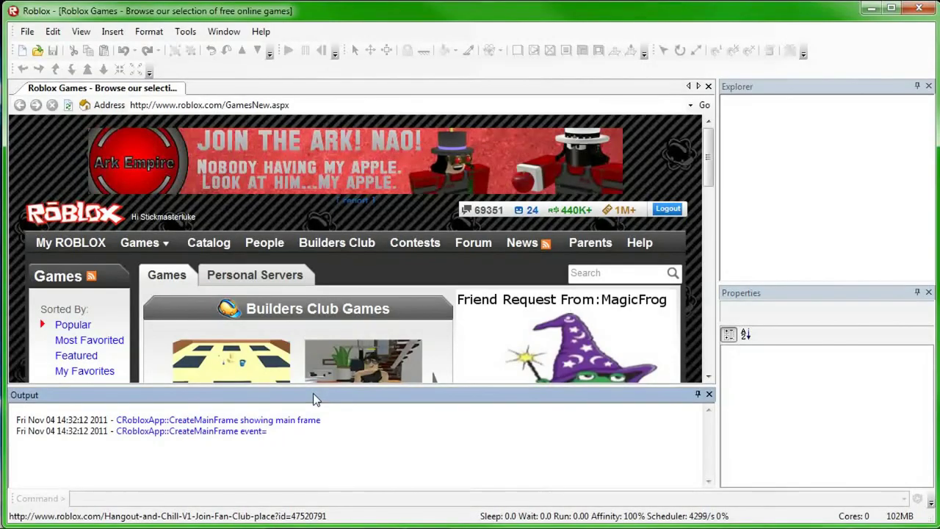
left_click(709, 395)
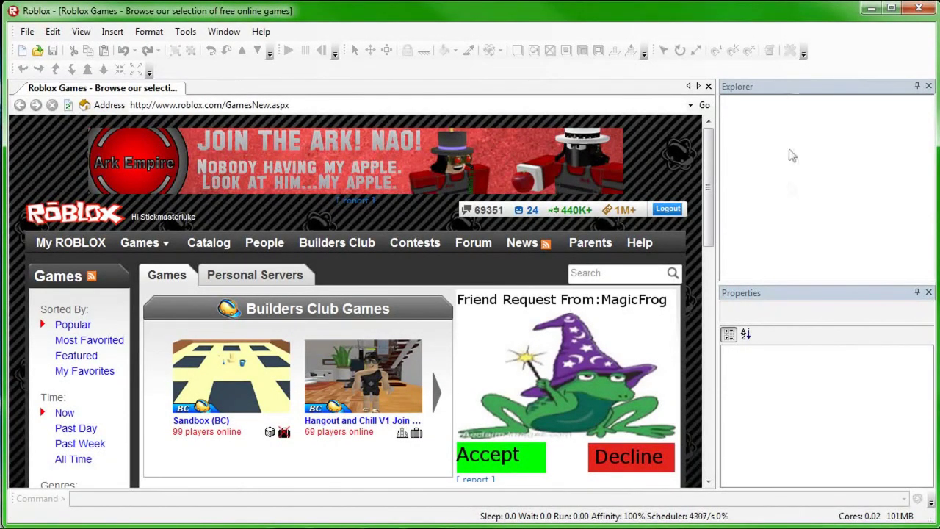
left_click(775, 215)
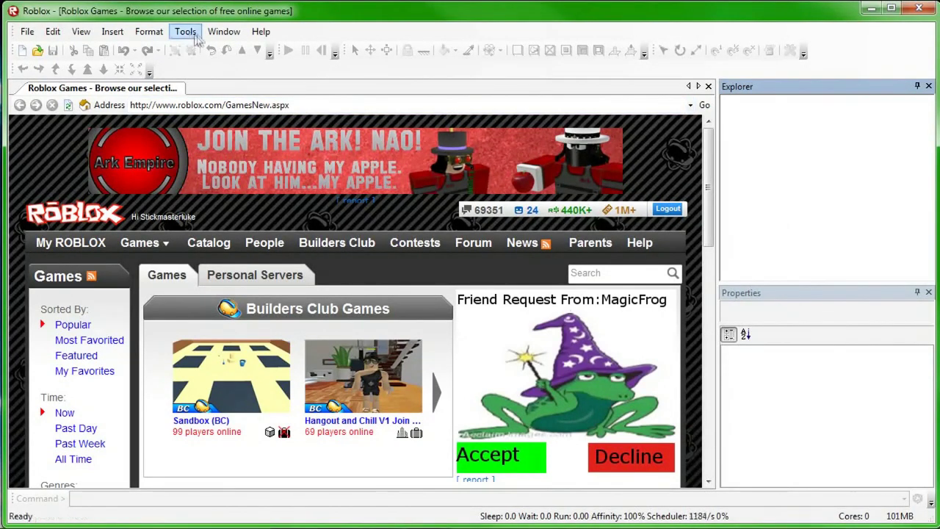
left_click(81, 32)
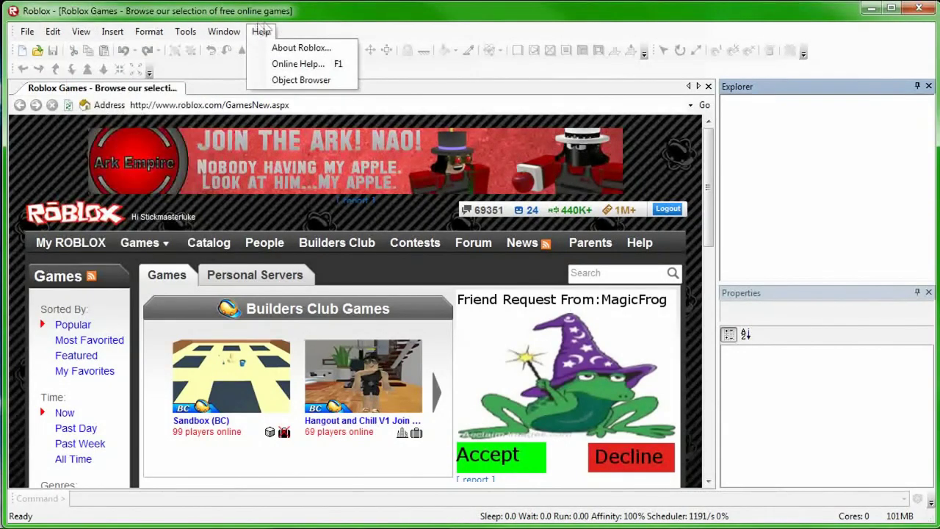
left_click(327, 17)
Go to the My ROBLOX home page and open the account's own profile.
left_click(71, 235)
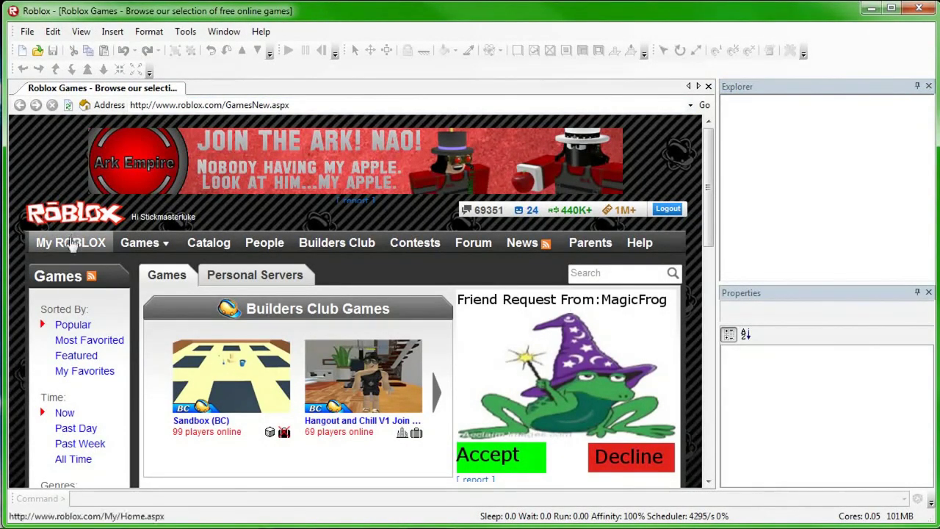
left_click(72, 243)
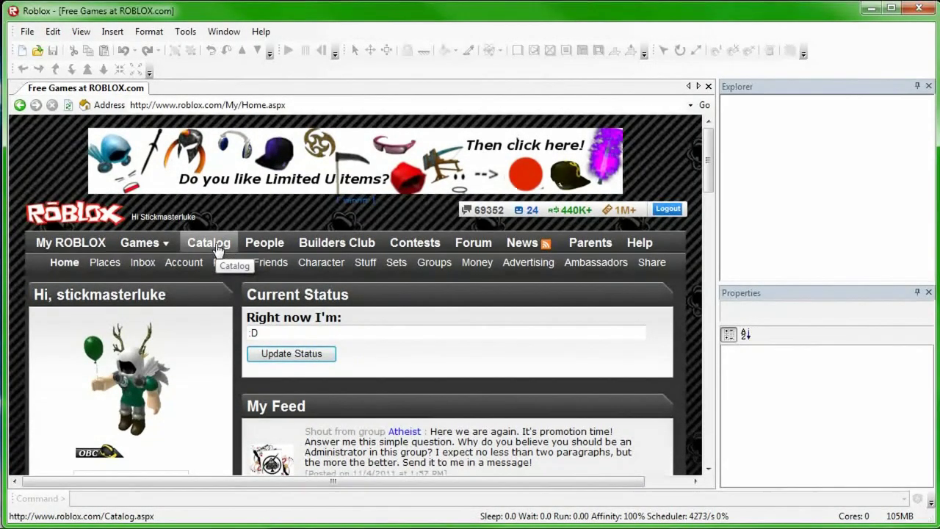
left_click(227, 263)
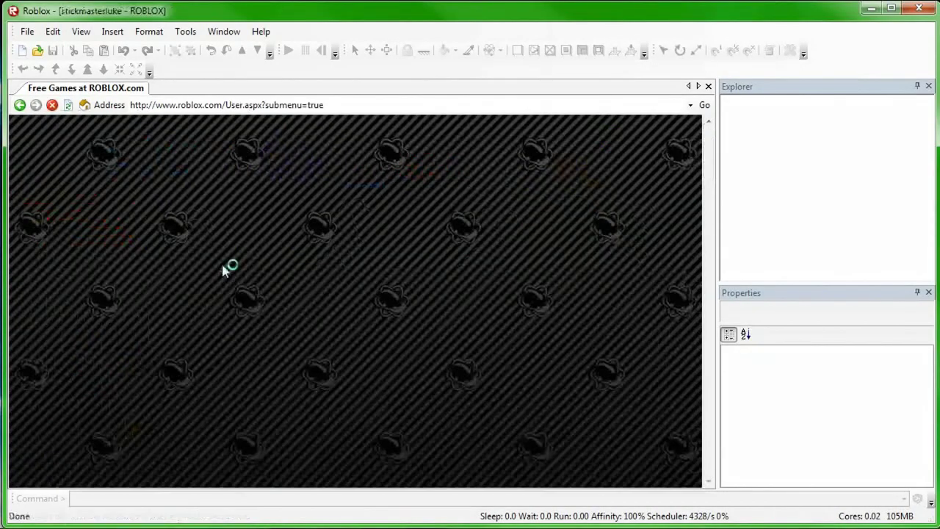
Open the active place "Grassy Field :D!" for editing in Studio mode.
scroll(284, 272, "down", 3)
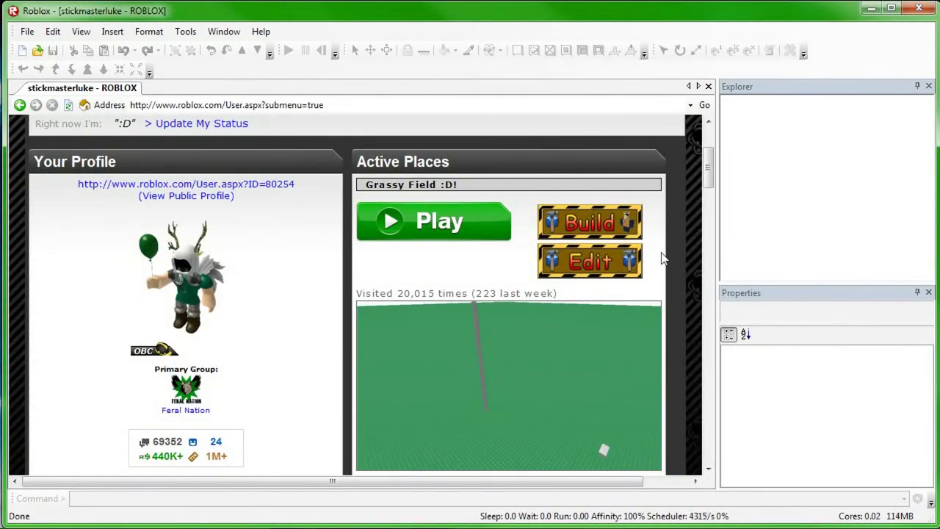
scroll(662, 257, "down", 2)
scroll(663, 257, "up", 2)
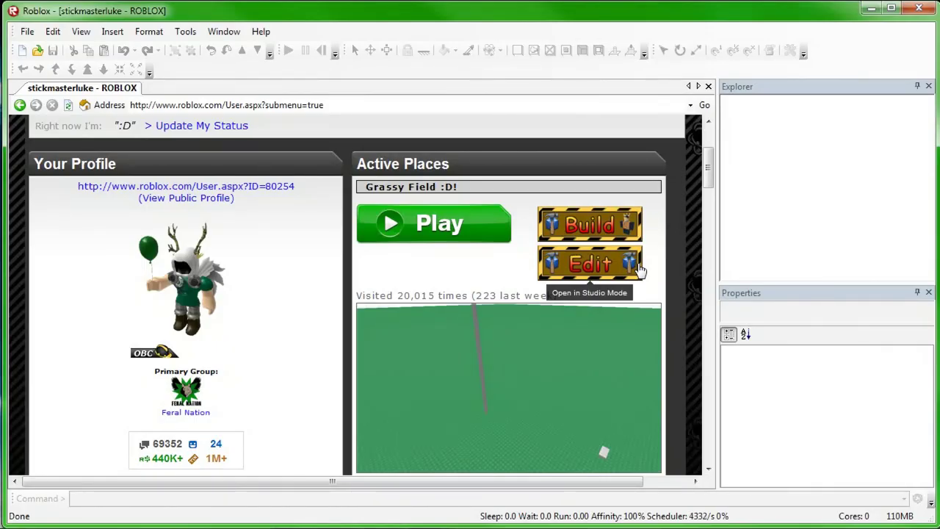
left_click(636, 268)
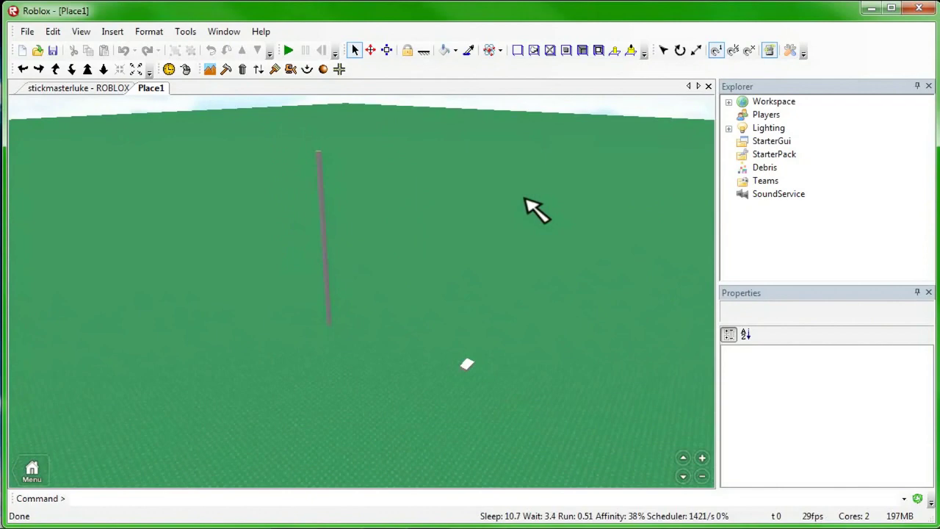
Clear the place by deleting the Model and Center objects, and expand the Workspace's contents.
left_click_drag(509, 187, 264, 362)
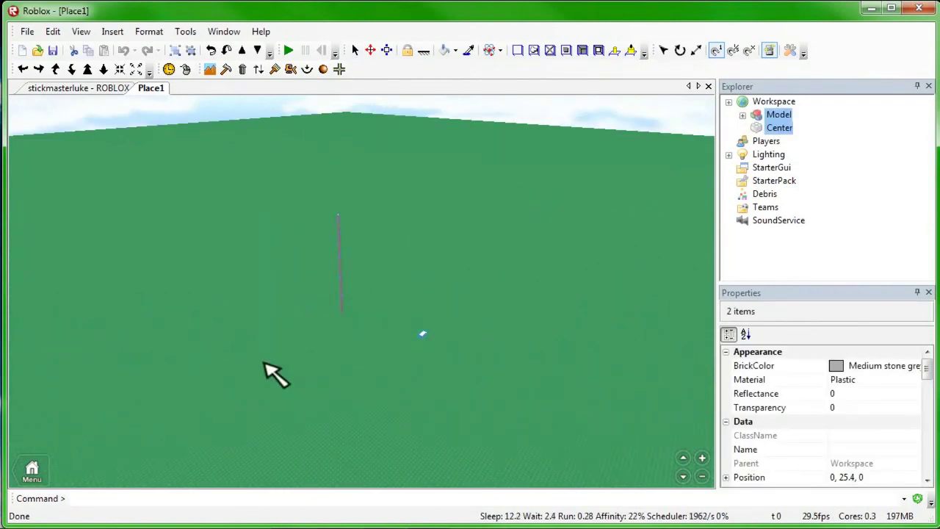
key("Delete")
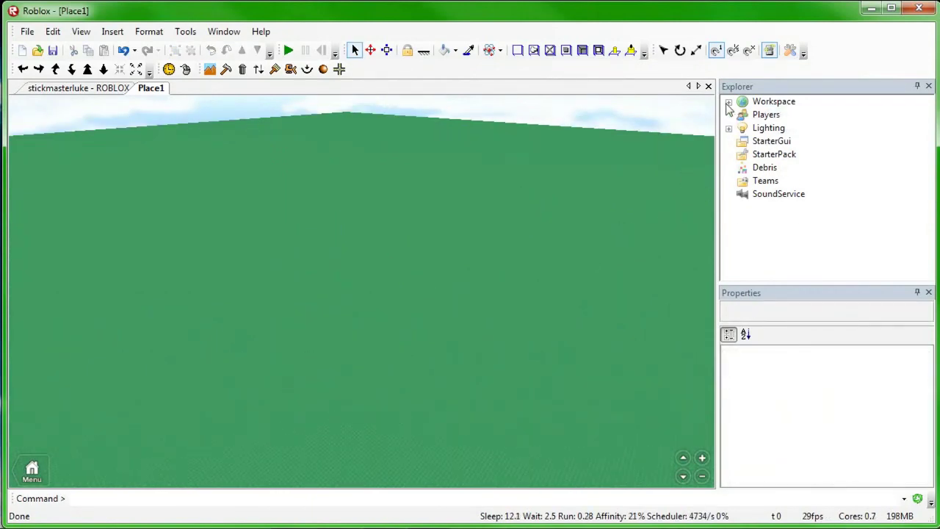
double_click(741, 103)
left_click(760, 127)
key("Delete")
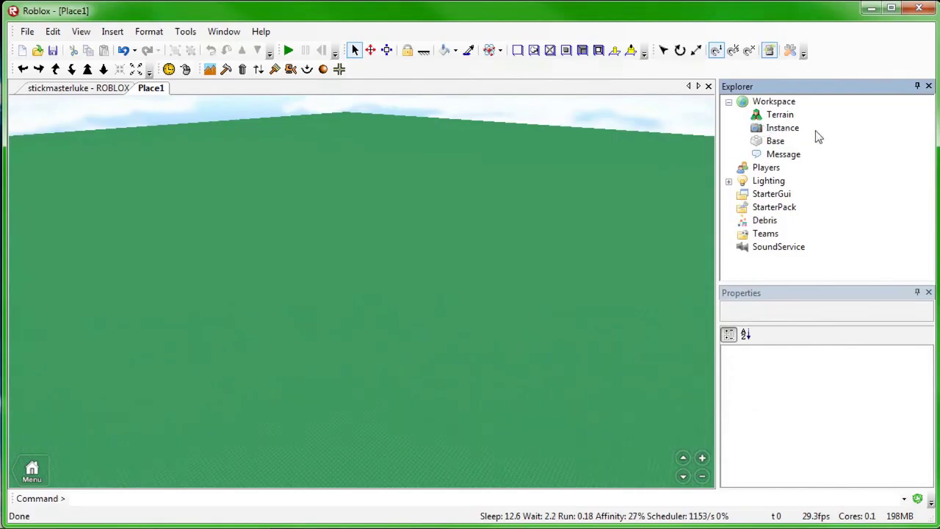
Examine the green baseplate and the Base entry among the Workspace's contents.
right_click_drag(467, 213, 468, 212)
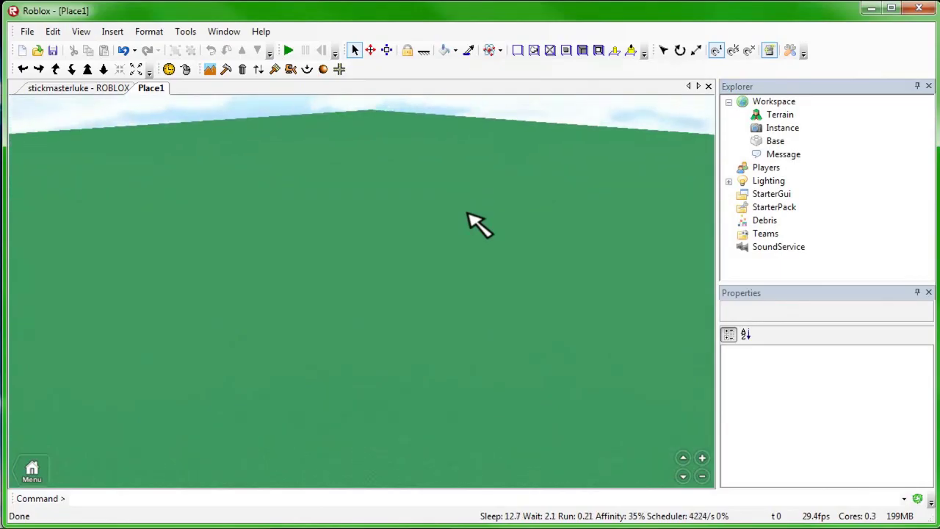
left_click(775, 141)
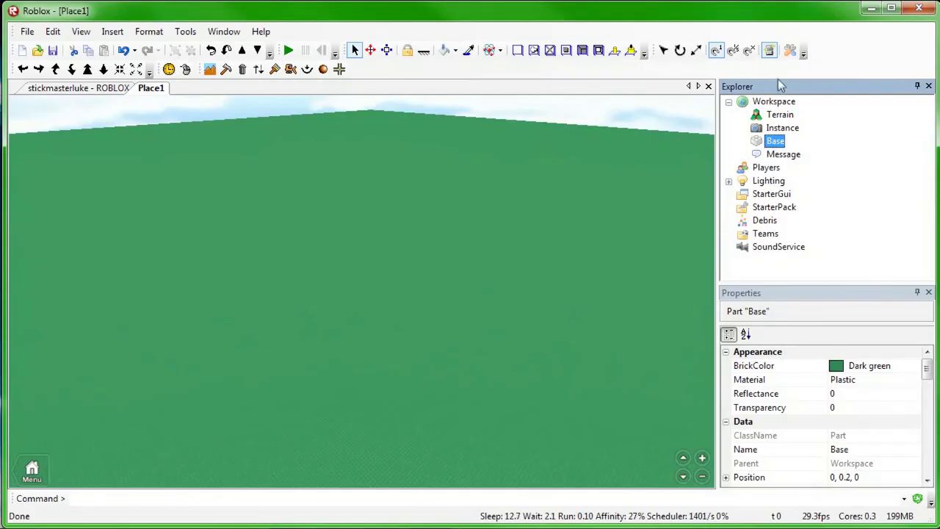
left_click(729, 103)
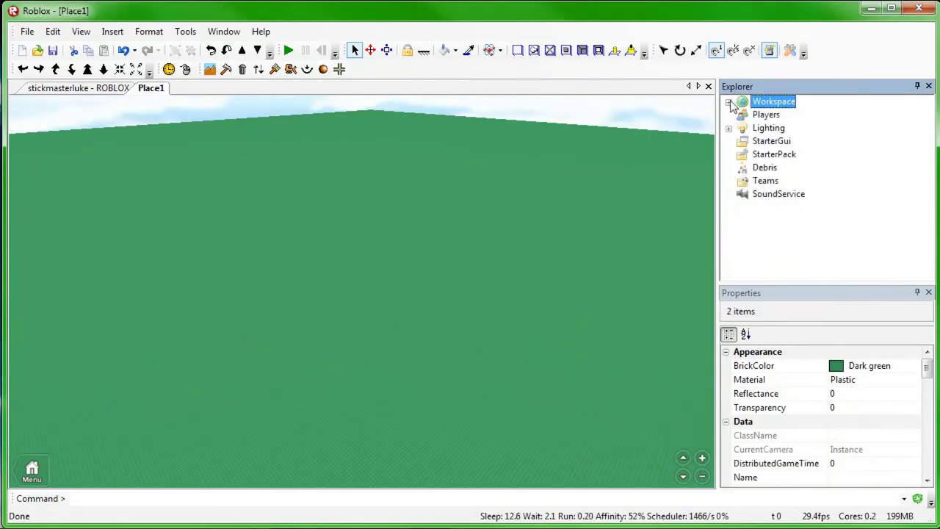
left_click(730, 103)
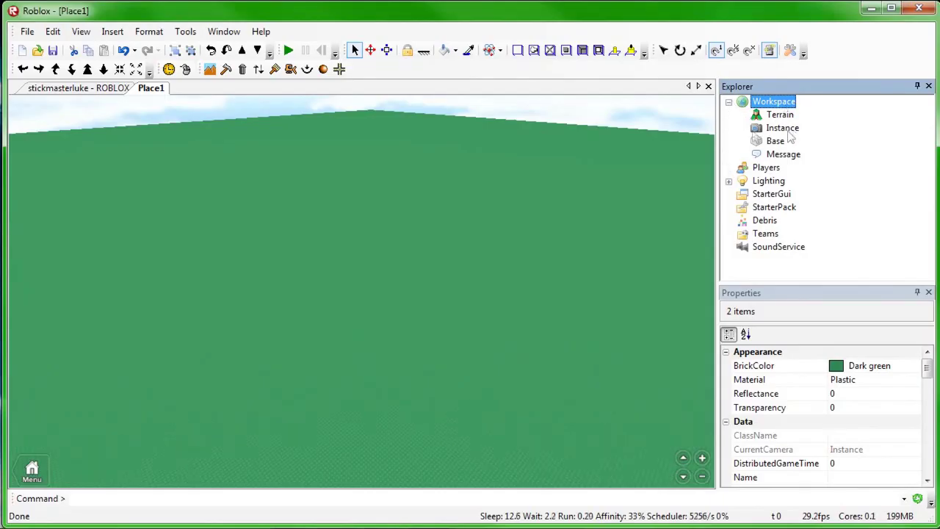
mouse_move(439, 197)
right_mouse_down()
mouse_move(447, 205)
mouse_move(390, 201)
mouse_move(630, 189)
mouse_move(535, 200)
mouse_move(422, 189)
right_mouse_up()
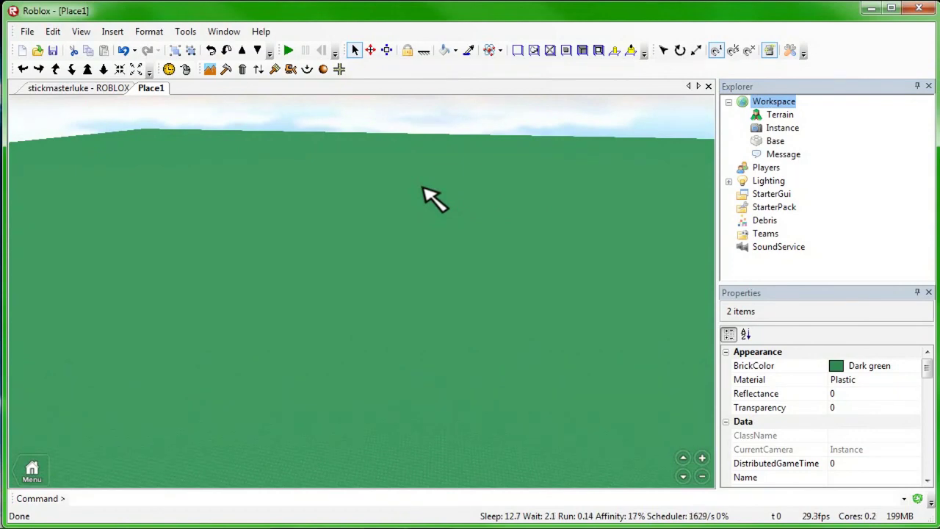
scroll(423, 188, "up", 10)
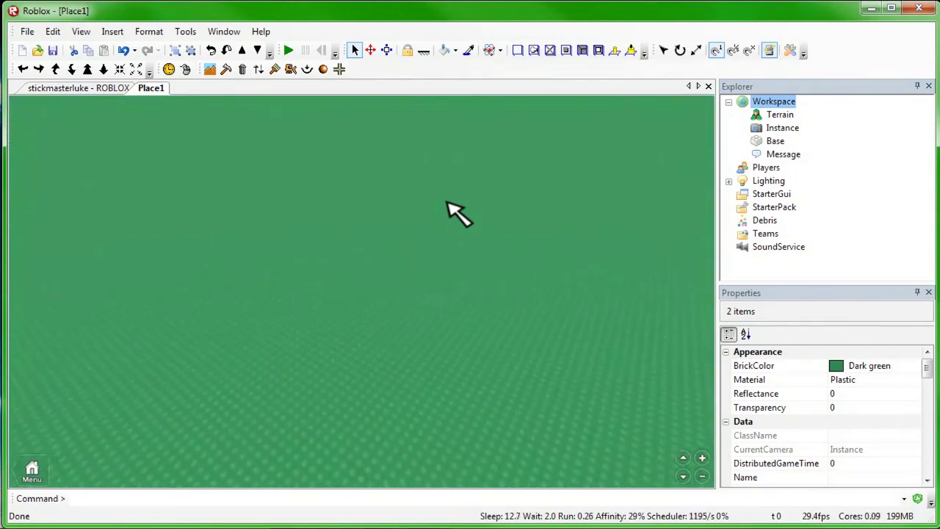
Resize the Base part to 500, 0.4, 500 in its properties.
left_click(774, 141)
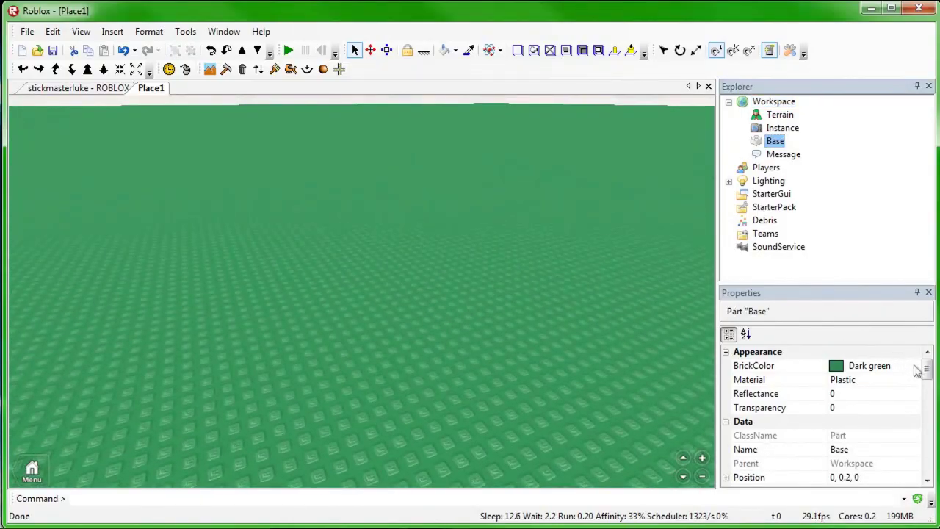
left_click_drag(927, 371, 867, 411)
left_click(881, 408)
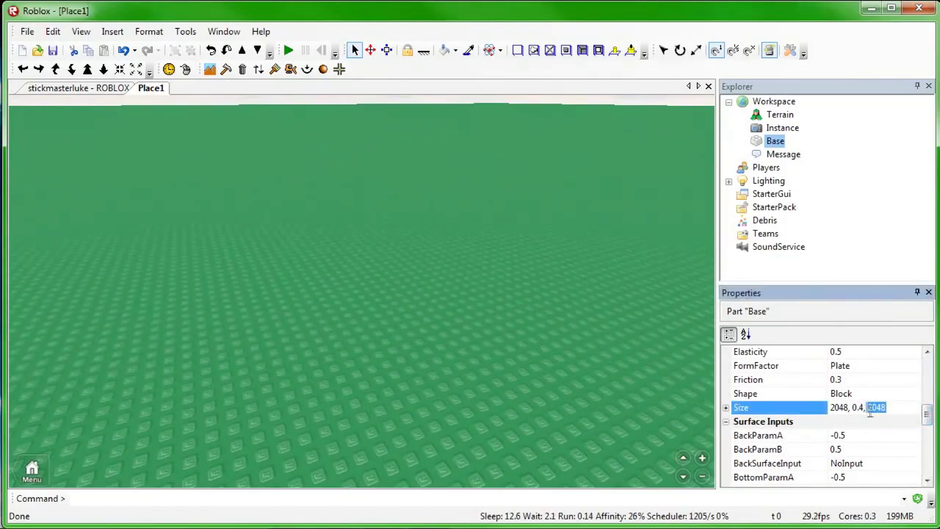
left_click(850, 409)
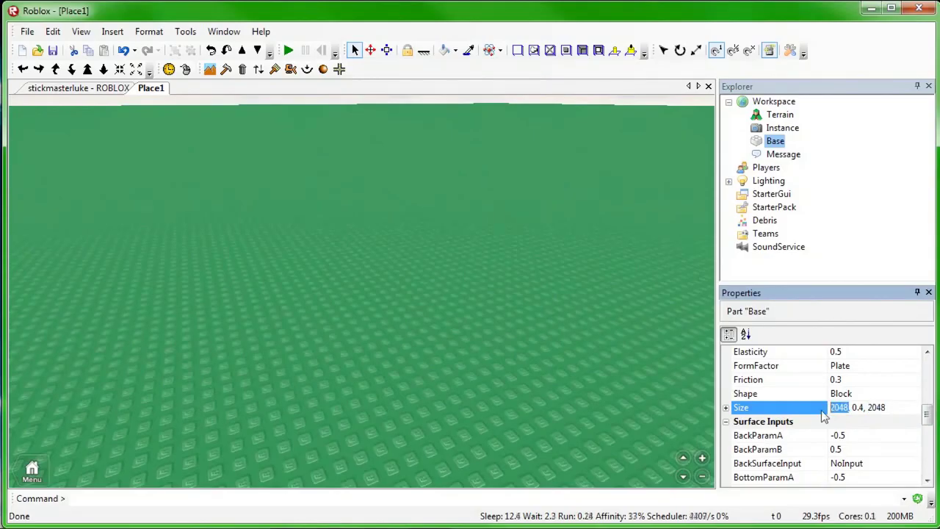
type("500")
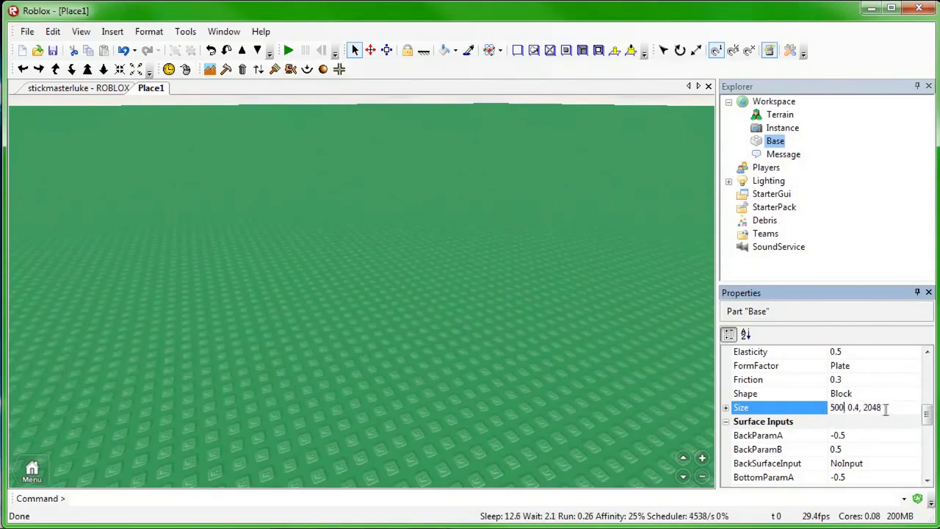
left_click_drag(886, 409, 866, 409)
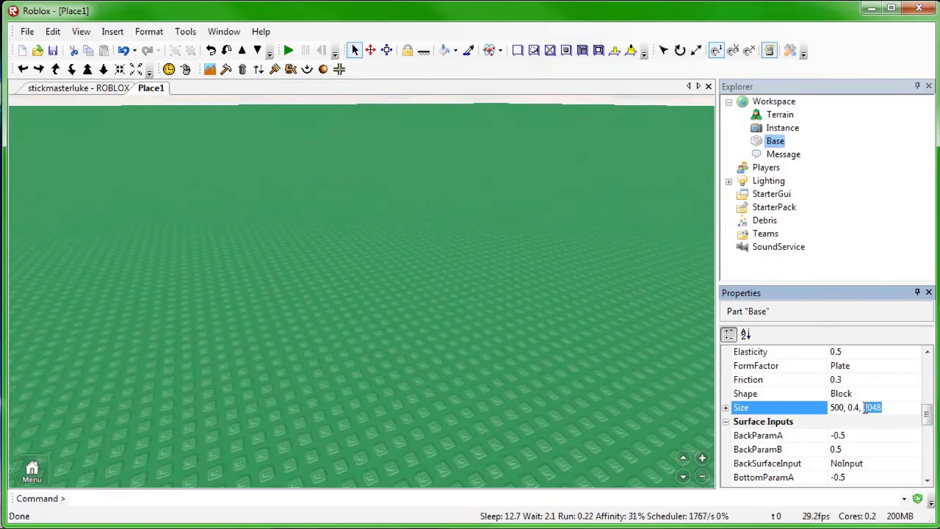
type("500")
left_click(870, 394)
right_click(371, 225)
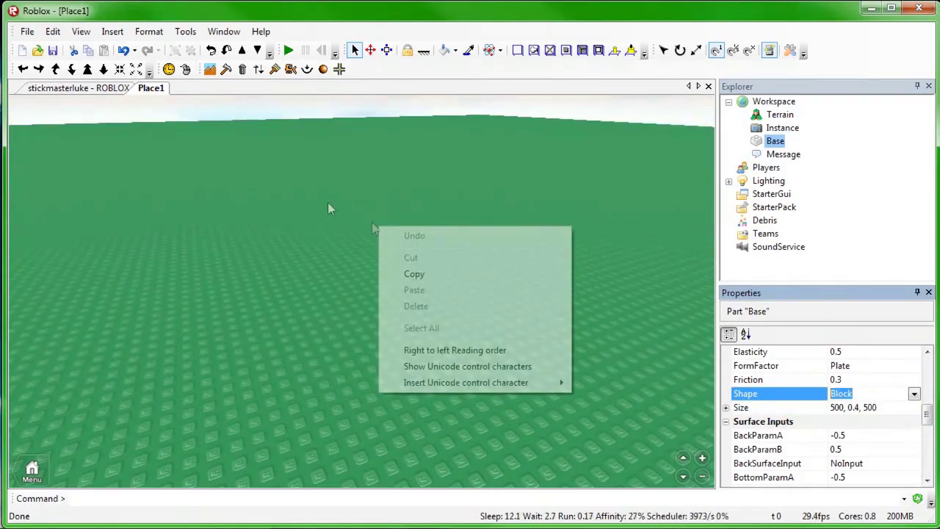
left_click(282, 188)
Insert a Part object into the Workspace.
scroll(293, 214, "down", 10)
right_click_drag(294, 218, 367, 204)
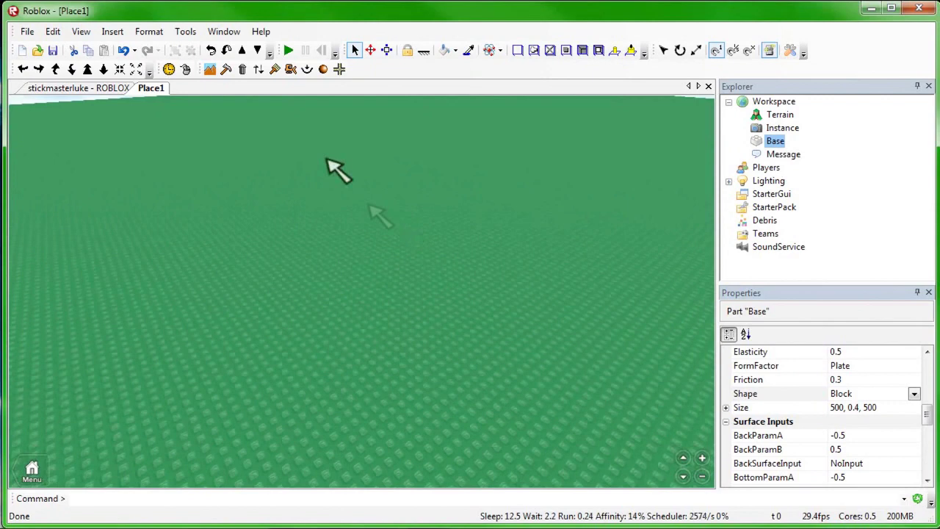
right_click_drag(423, 198, 426, 206)
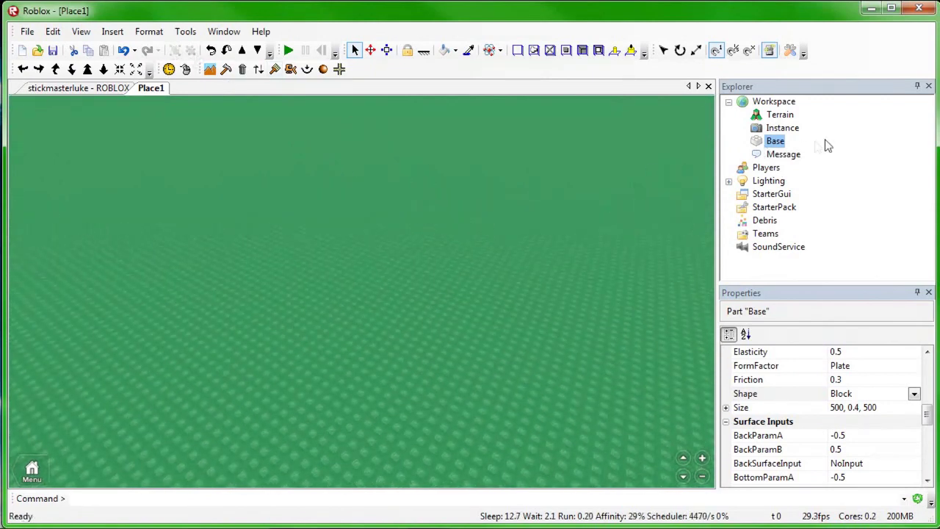
left_click(780, 105)
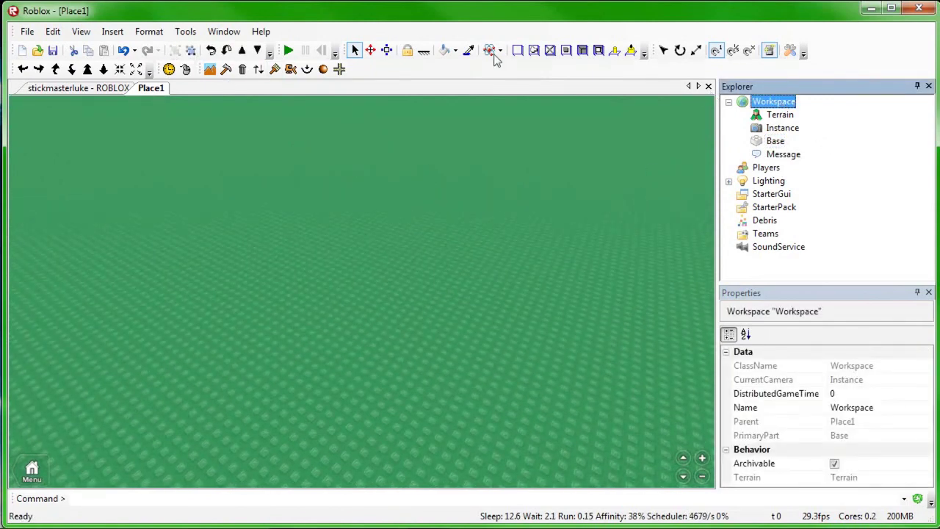
left_click(113, 31)
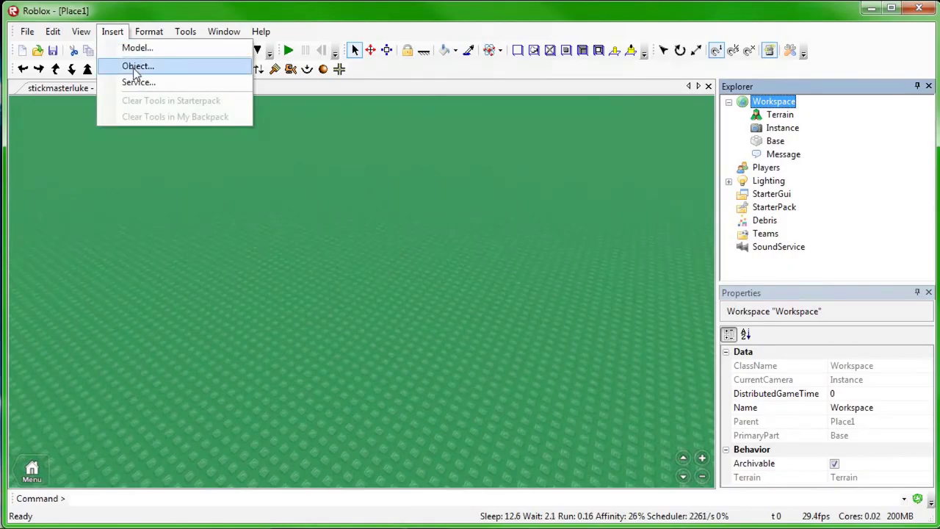
left_click(136, 68)
type("Part")
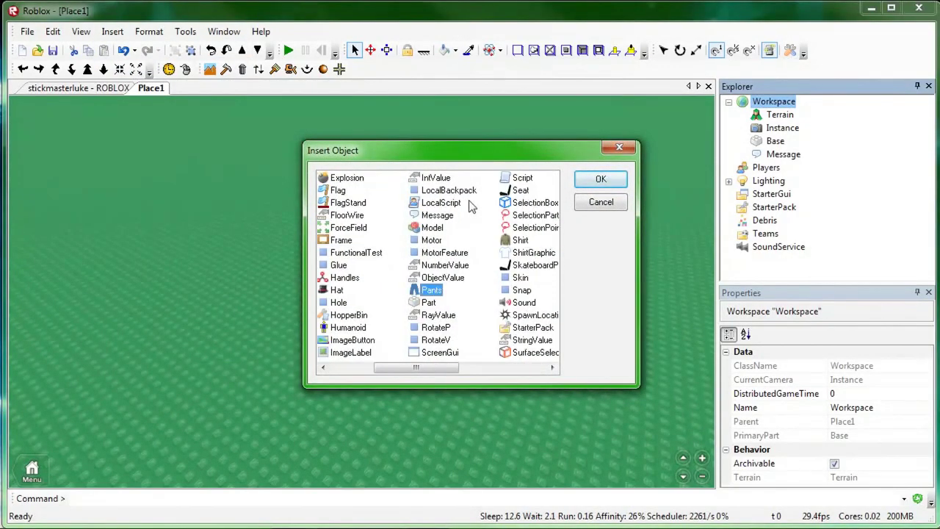
left_click(597, 180)
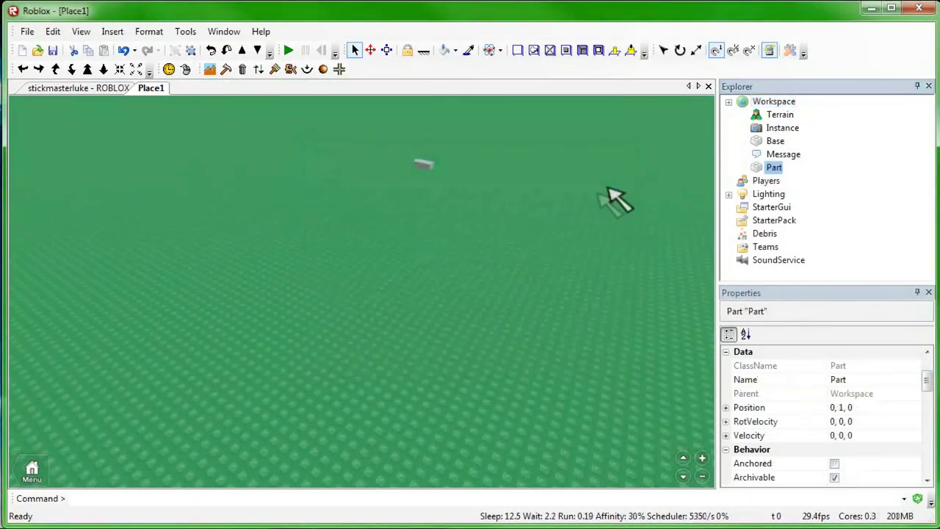
Examine the new part and the surrounding baseplate from several distances and angles.
right_click_drag(573, 199, 532, 216)
key("w")
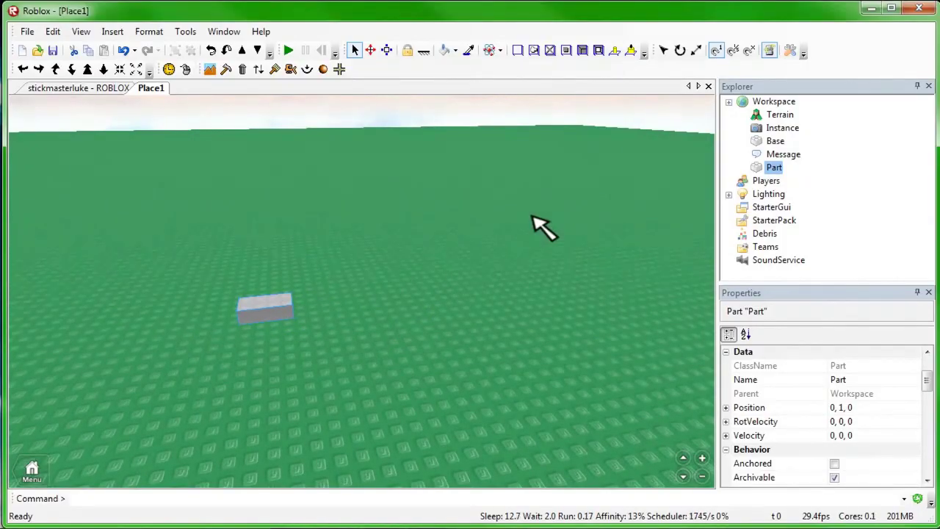
key("w")
key("s")
key("a")
key("d")
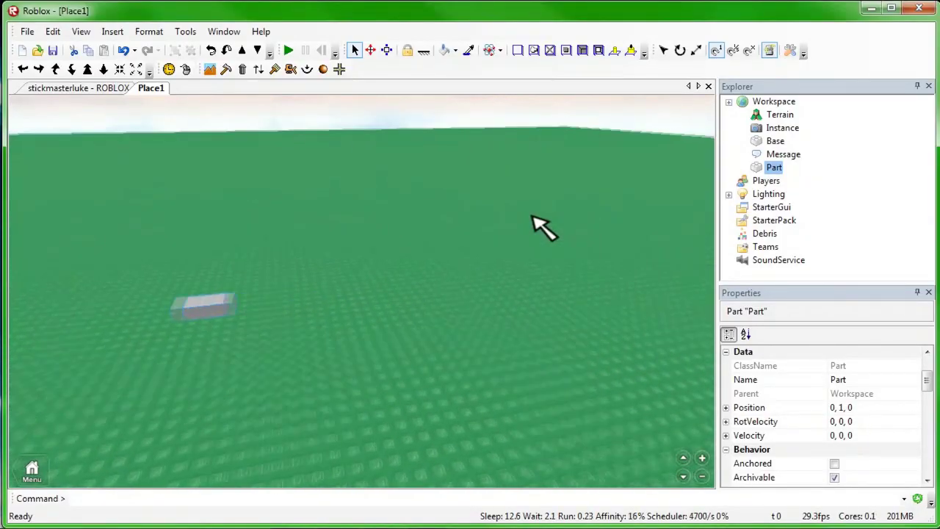
key("w")
key("a")
key("s")
right_click_drag(370, 210, 390, 211)
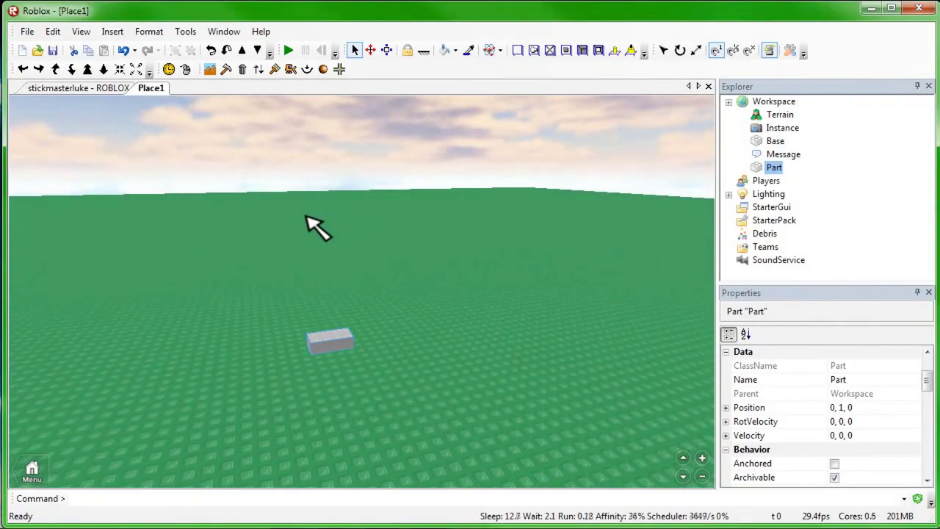
right_click_drag(283, 229, 380, 290)
Move the part freely across the baseplate to position -5, 1, 0.
left_click_drag(415, 345, 365, 358)
left_click(370, 50)
left_click(355, 49)
left_click(370, 50)
Reshape the part with the Resize tool, stretching it into a wall and reducing it to a low, elongated block.
left_click(387, 50)
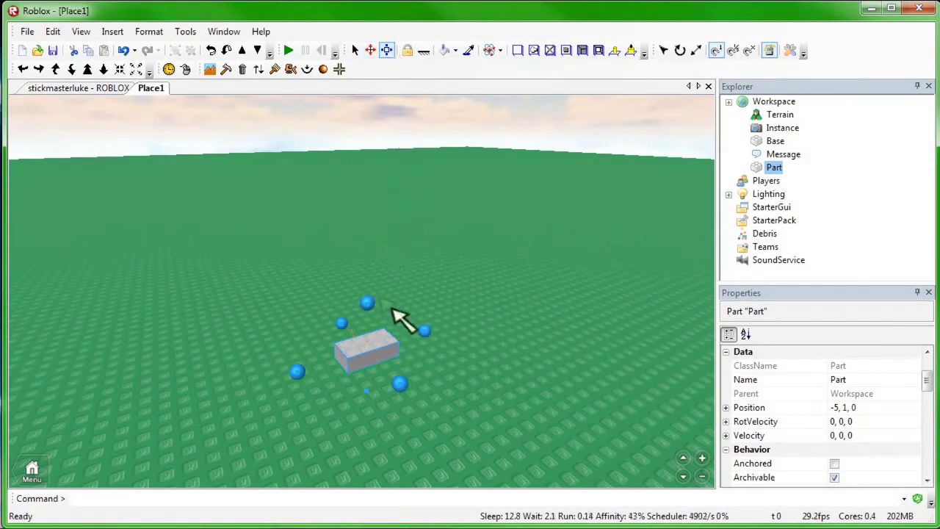
left_click_drag(425, 333, 492, 312)
left_click_drag(414, 294, 419, 187)
left_click_drag(301, 328, 224, 342)
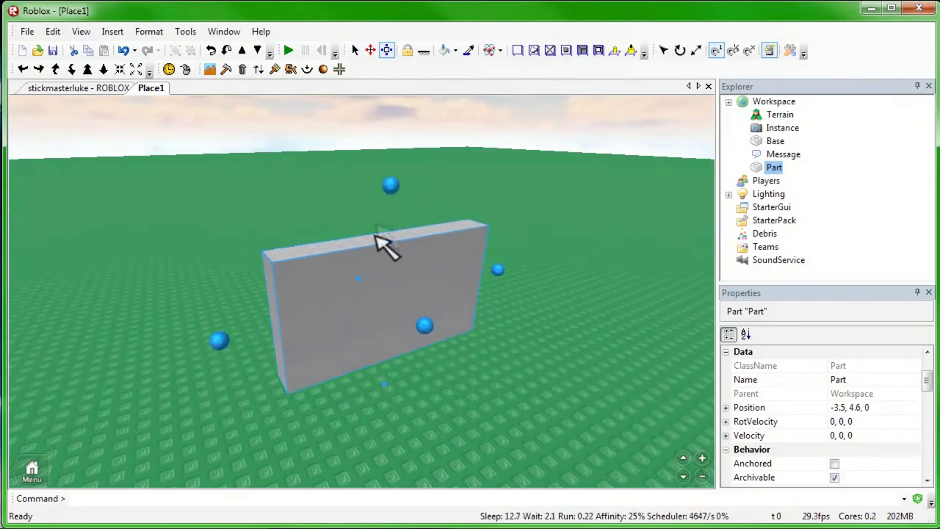
left_click_drag(391, 189, 389, 277)
left_click_drag(493, 305, 415, 343)
Move the block along its axes with the Move tool to position -7.5, 1.6, -8 and deselect it.
left_click(374, 55)
right_click_drag(362, 166, 373, 249)
left_click_drag(459, 278, 206, 224)
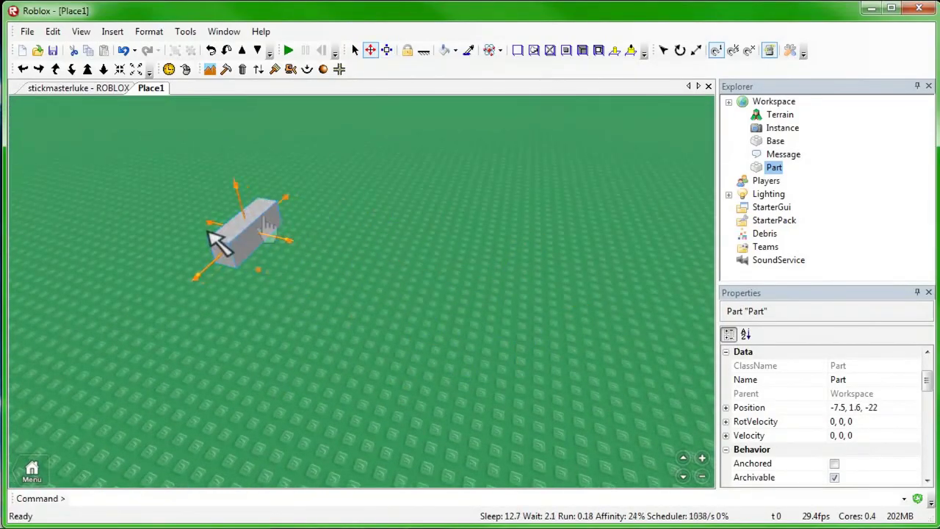
right_click_drag(206, 227, 318, 203)
scroll(352, 238, "down", 2)
left_click_drag(420, 317, 429, 220)
left_click_drag(450, 180, 474, 353)
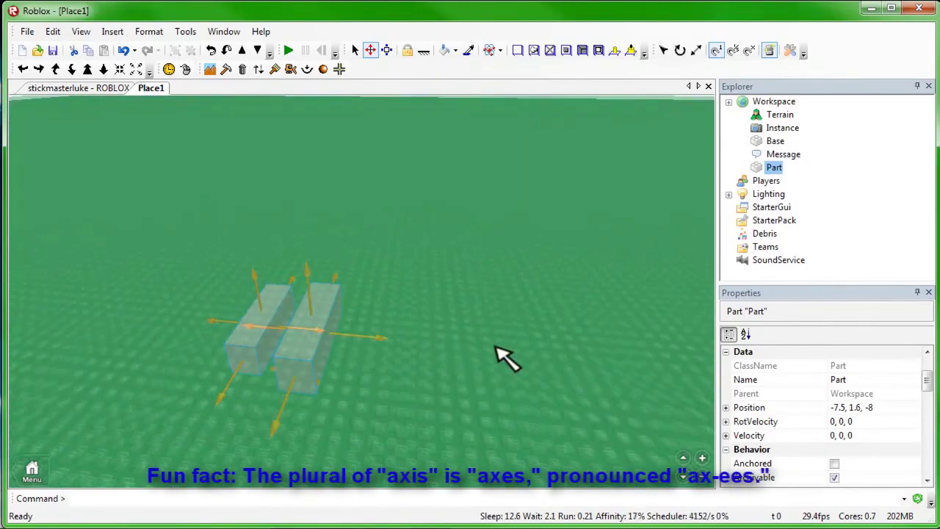
key("ctrl+t")
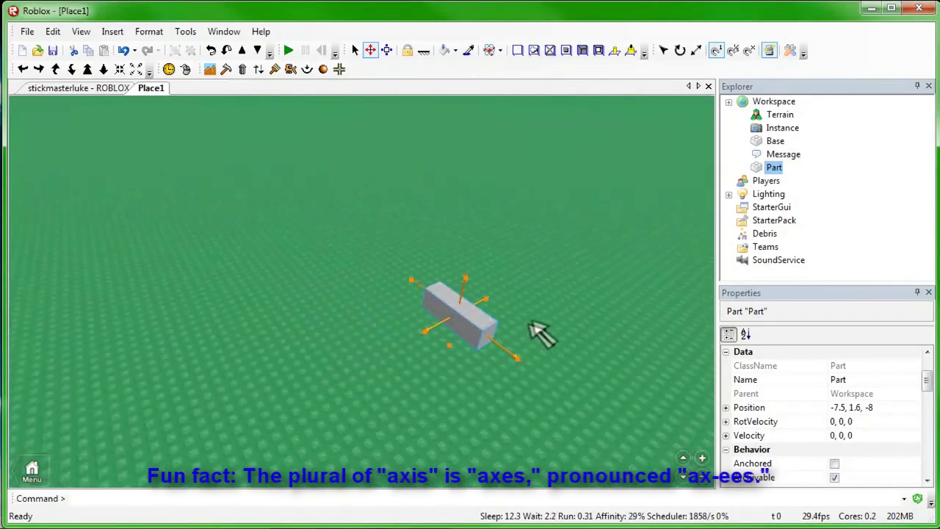
left_click(566, 322)
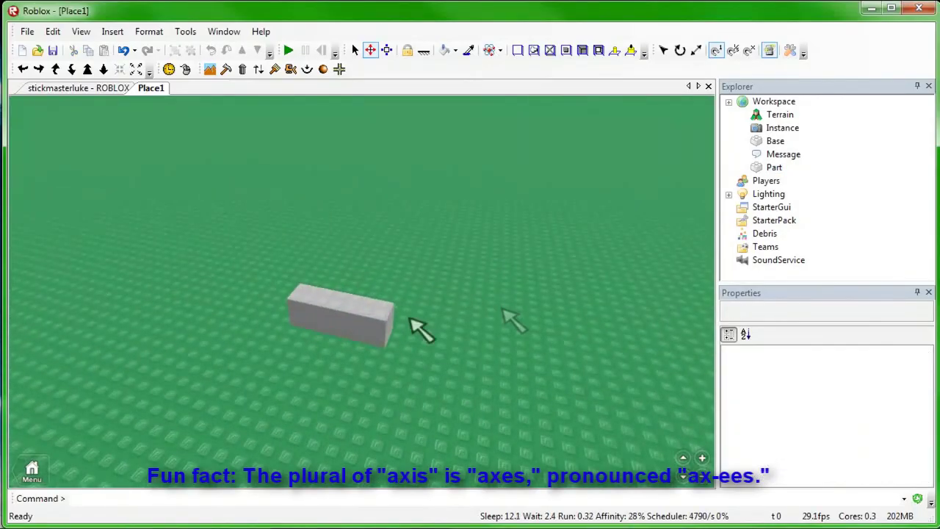
left_click(382, 327)
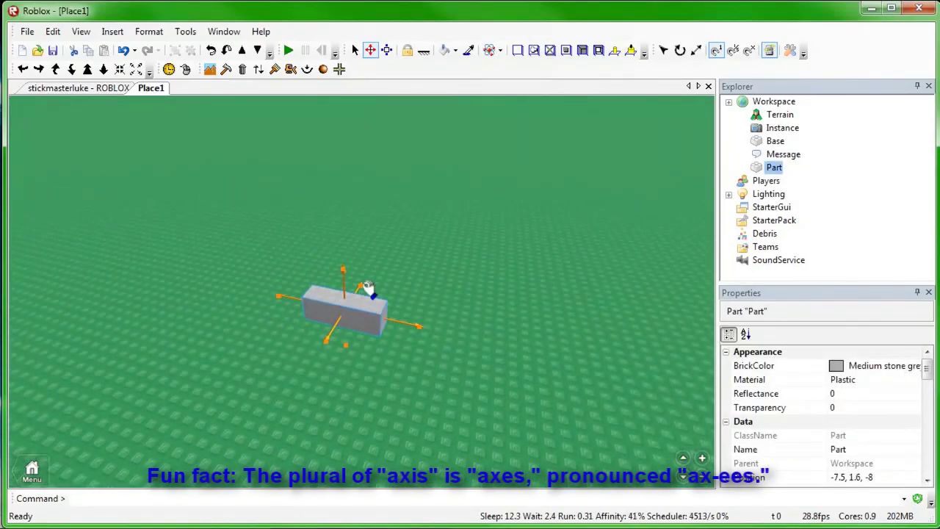
left_click(416, 271)
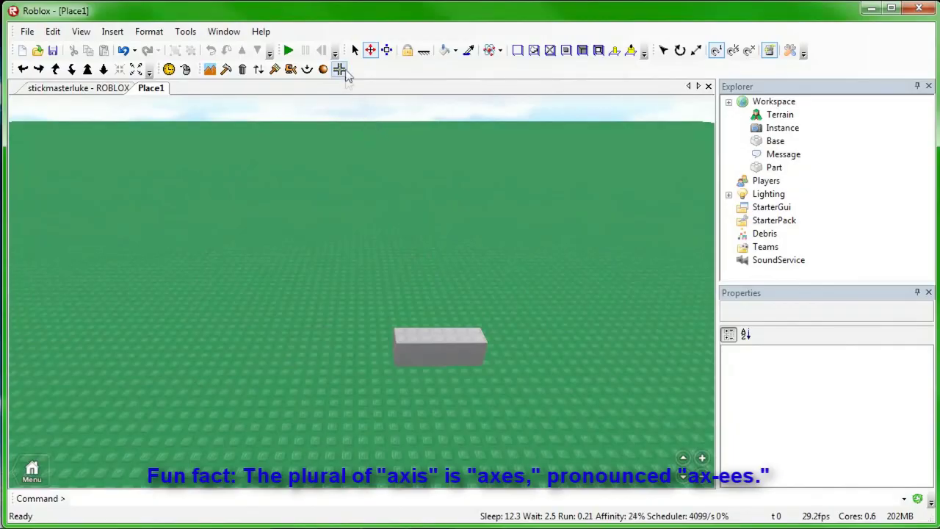
Shift the block freely with the Drag tool to position -1.5, 1.6, -11 and deselect it.
left_click(355, 50)
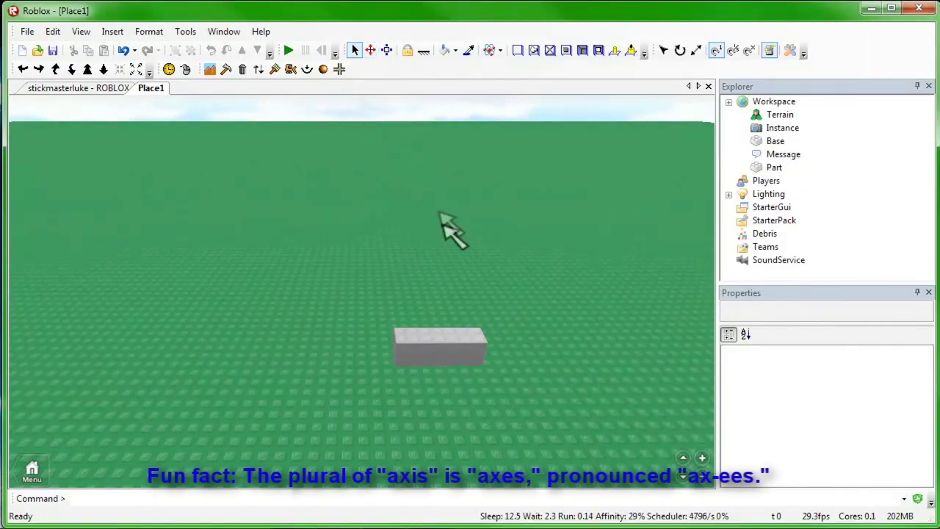
left_click(443, 358)
left_click_drag(442, 358, 363, 371)
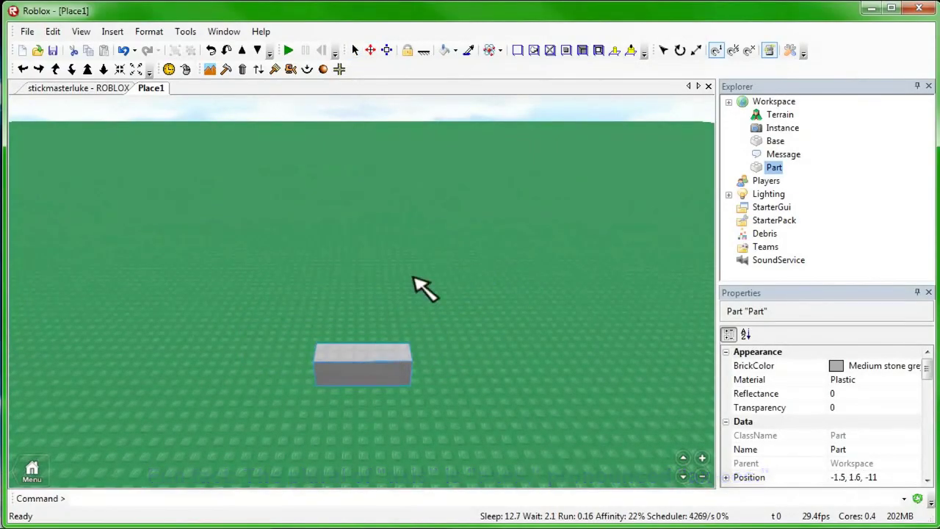
left_click(440, 285)
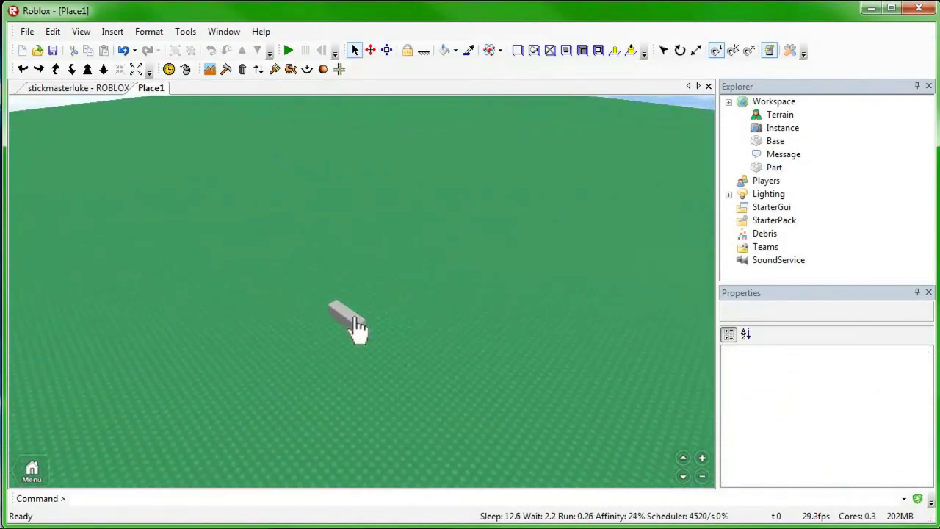
Copy the block and paste five duplicates of it into the Workspace.
left_click(354, 314)
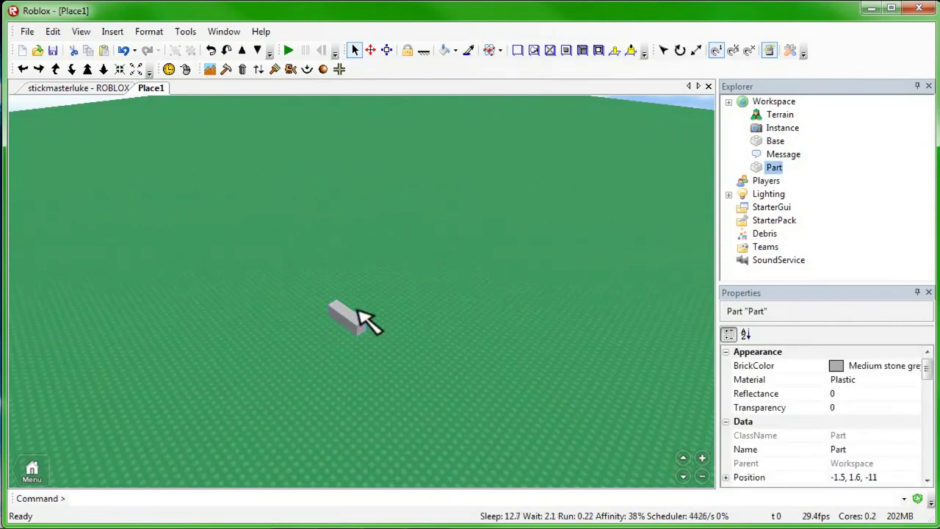
key("ctrl+v")
key("ctrl+v")
key("ctrl+v")
key("ctrl+v")
key("ctrl+v")
left_click(429, 281)
Spread the pasted blocks apart across the baseplate.
mouse_move(374, 293)
left_mouse_down()
mouse_move(463, 303)
mouse_move(385, 282)
left_mouse_up()
left_click_drag(372, 318, 318, 301)
left_click_drag(356, 337, 441, 339)
Select all six blocks together and shift the group along its axes with the Move tool.
left_click_drag(519, 203, 244, 398)
right_click_drag(367, 376, 372, 376)
scroll(372, 376, "up", 2)
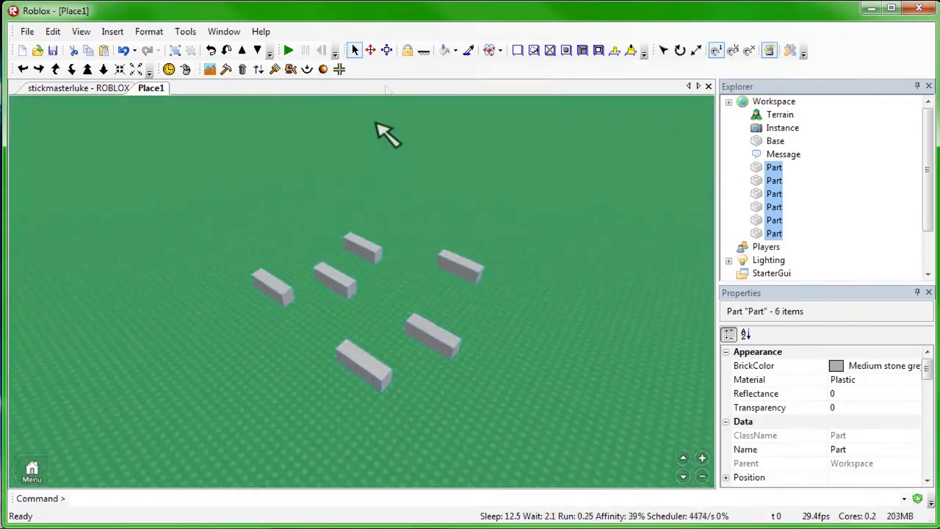
left_click(372, 51)
left_click_drag(439, 246, 466, 158)
left_click_drag(456, 203, 330, 315)
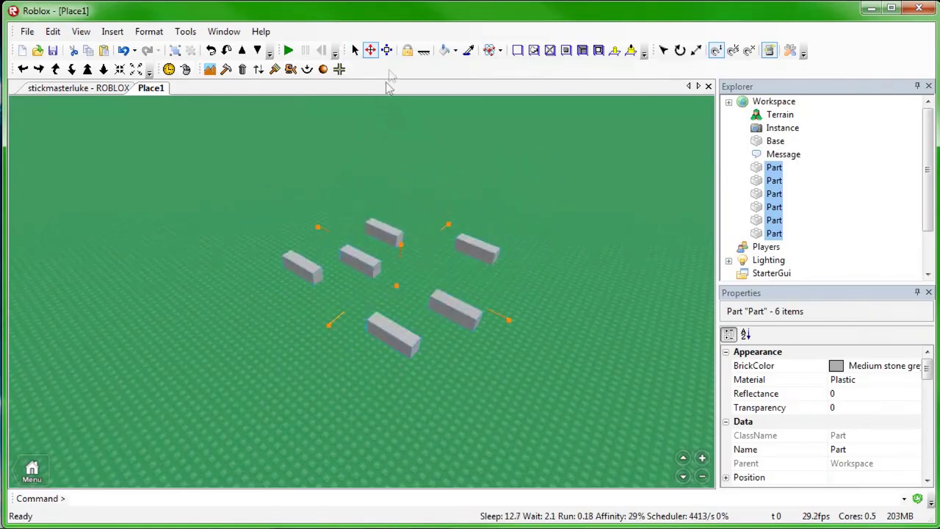
Enlarge one outer block into a longer, wider slab with the Resize tool while all six are selected, and deselect them.
left_click(388, 58)
right_click_drag(374, 177, 395, 186)
scroll(395, 189, "up", 2)
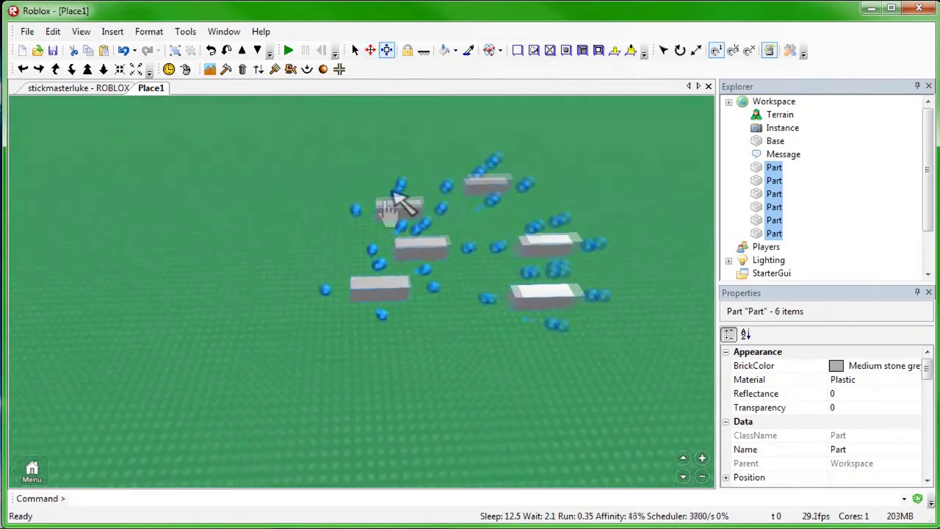
left_click_drag(331, 301, 251, 300)
left_click_drag(342, 265, 352, 240)
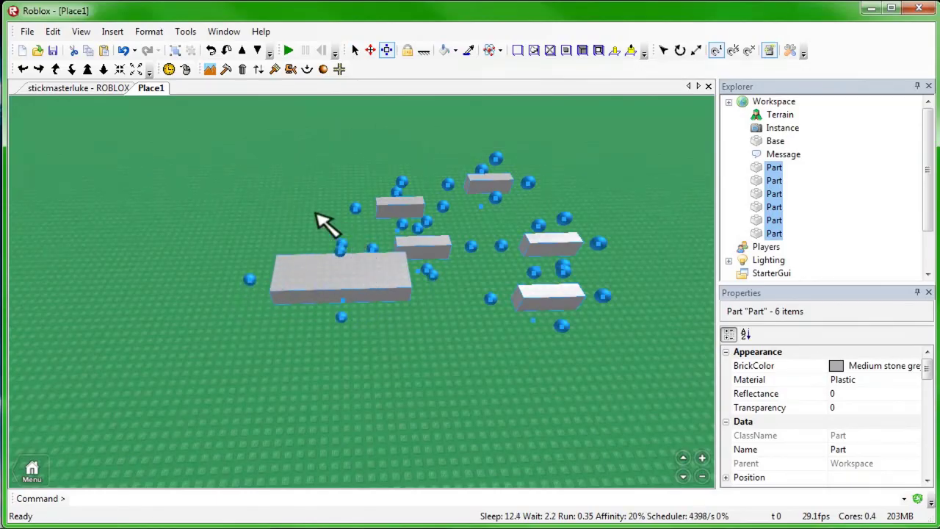
left_click(315, 163)
Select all the parts again, shift them together along one axis with the Move tool, and deselect them.
right_click_drag(446, 189, 417, 174)
left_click(370, 51)
left_click_drag(522, 141, 168, 312)
left_click_drag(332, 230, 321, 260)
left_click(499, 215)
right_click_drag(498, 215, 507, 226)
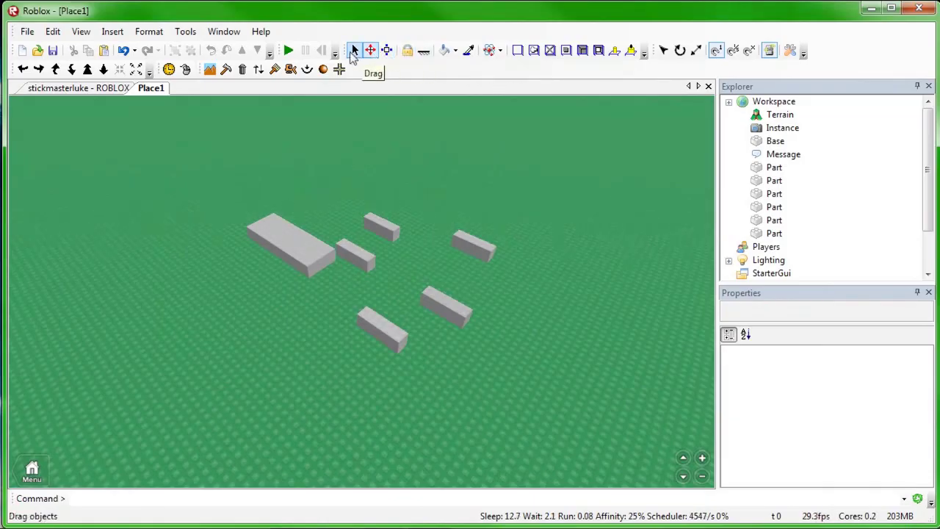
Draw several selection boxes over the empty baseplate with the Drag tool to test whether it can be selected.
right_click_drag(392, 211, 415, 207)
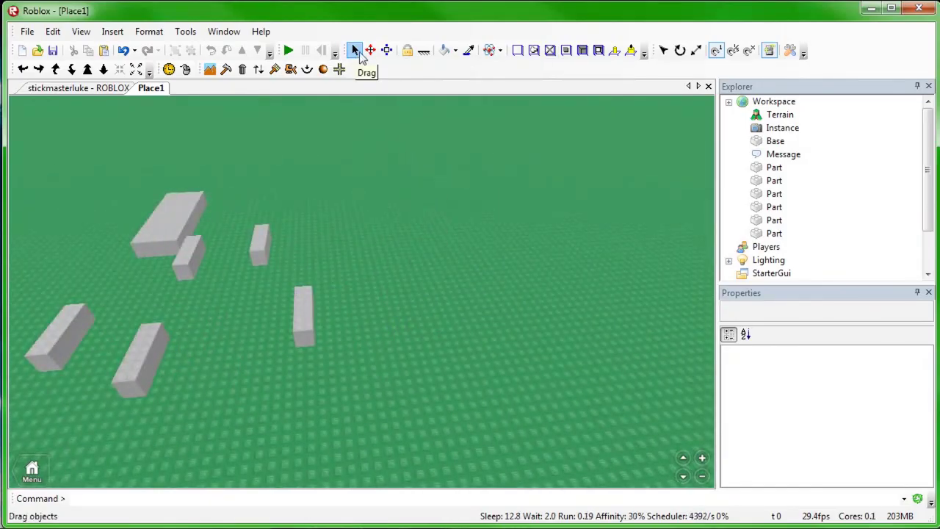
mouse_move(412, 180)
right_mouse_down()
mouse_move(419, 210)
mouse_move(402, 331)
mouse_move(399, 321)
right_mouse_up()
scroll(408, 290, "down", 3)
left_click_drag(494, 231, 367, 326)
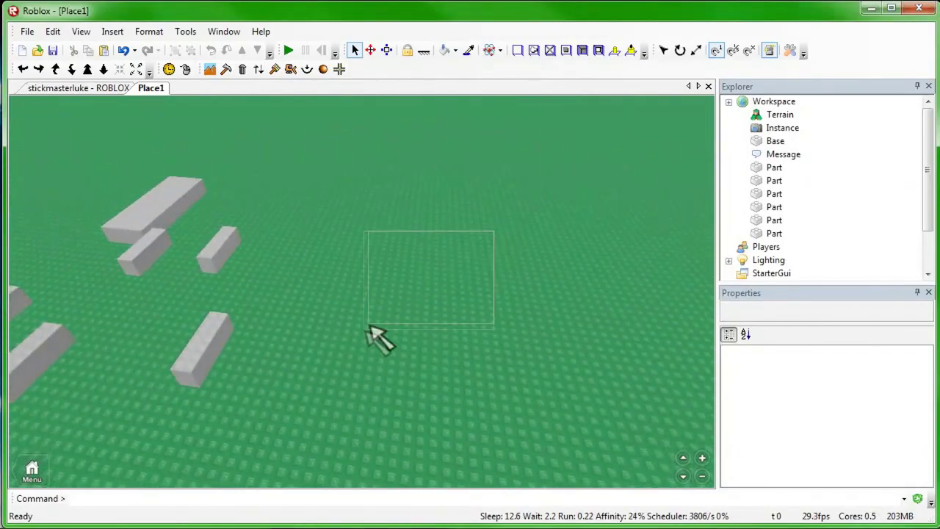
left_click_drag(438, 221, 331, 316)
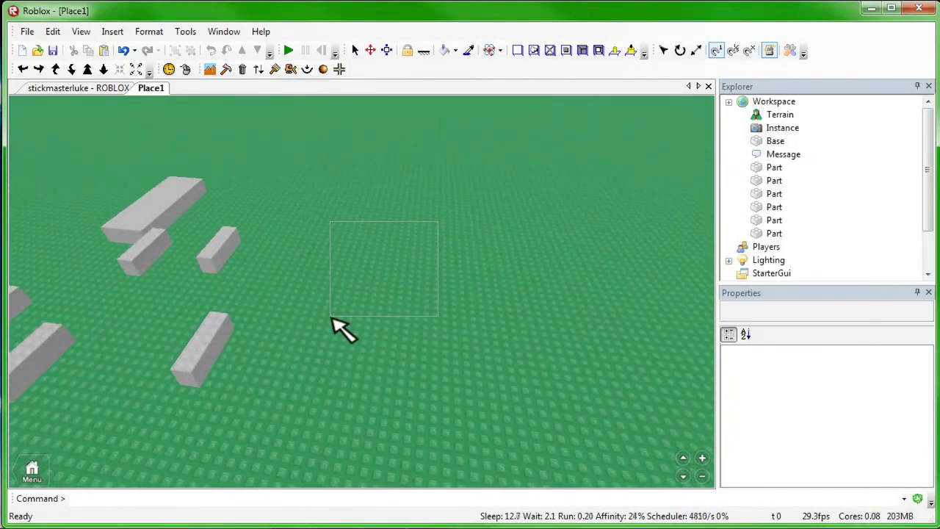
left_click_drag(407, 223, 280, 323)
Unlock the baseplate with the Lock tool and select it.
left_click(409, 52)
left_click(408, 52)
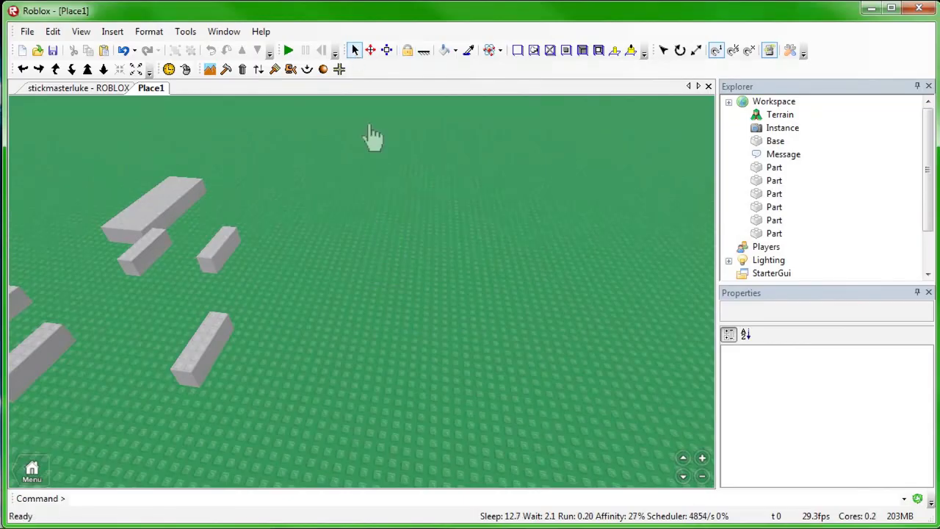
left_click(373, 234)
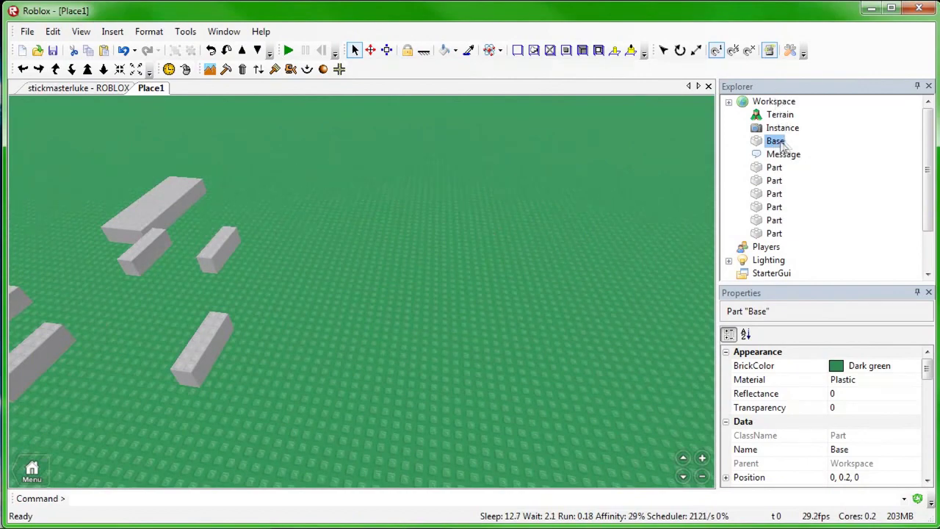
right_click_drag(491, 210, 488, 226)
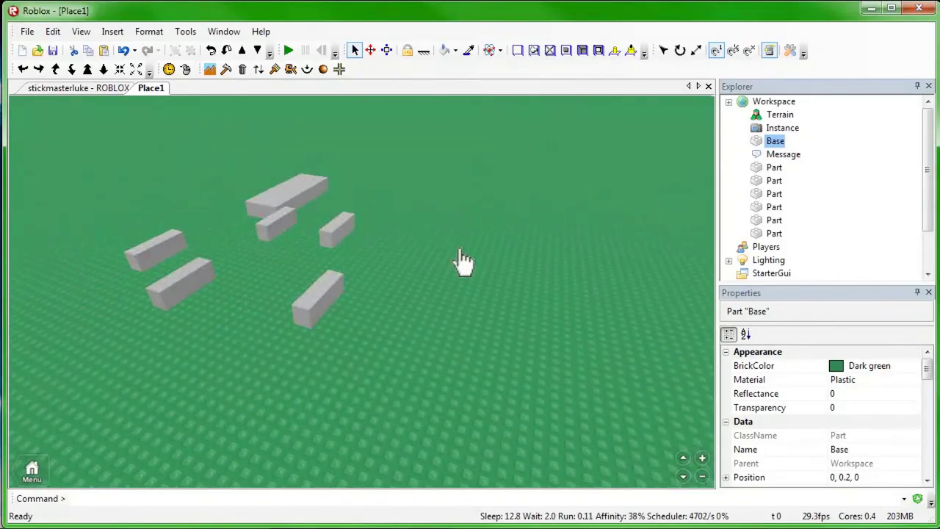
Lock the baseplate again with the Lock tool and return to the Drag tool.
right_click_drag(459, 261, 442, 150)
left_click(441, 140)
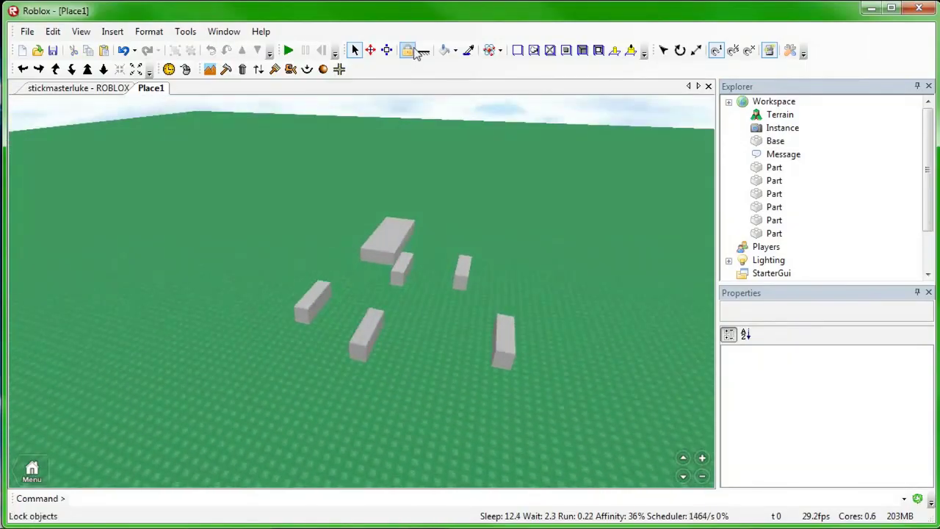
left_click(355, 50)
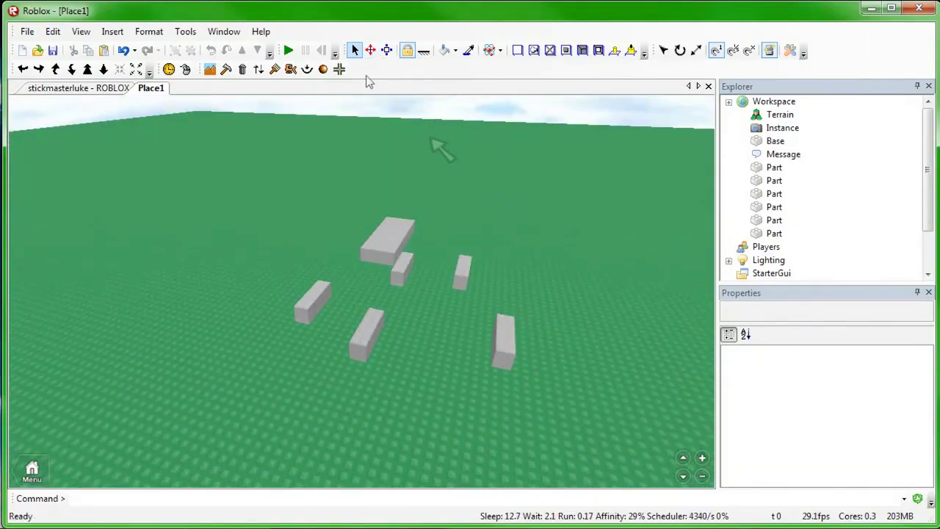
right_click_drag(563, 225, 466, 262)
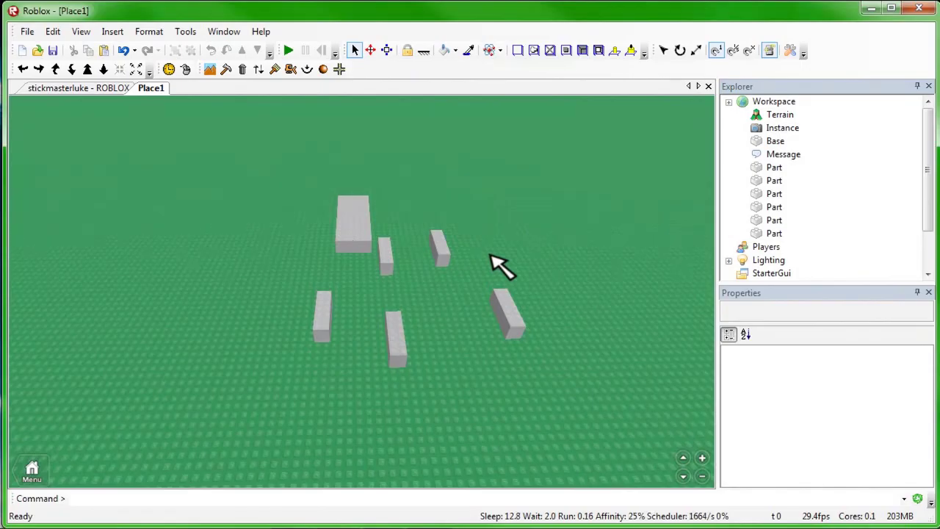
Box-select all six parts, display the Move and Resize handles on them, and deselect them.
left_click_drag(591, 177, 237, 399)
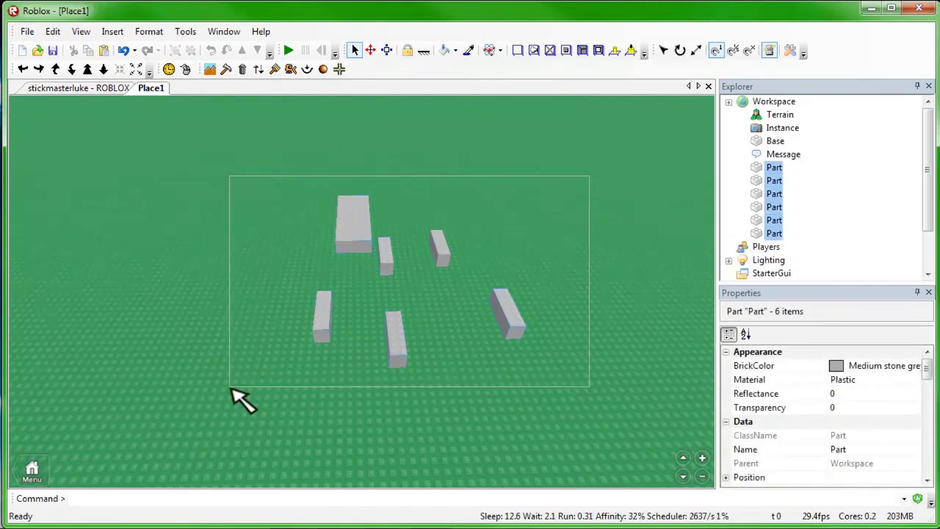
left_click(486, 272)
left_click_drag(566, 171, 217, 401)
right_click_drag(282, 388, 281, 388)
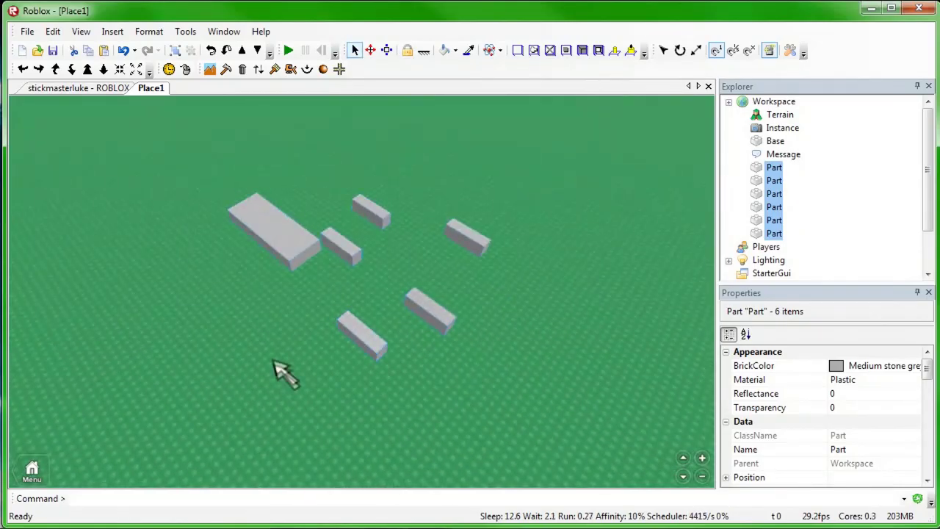
scroll(298, 336, "up", 3)
left_click(370, 50)
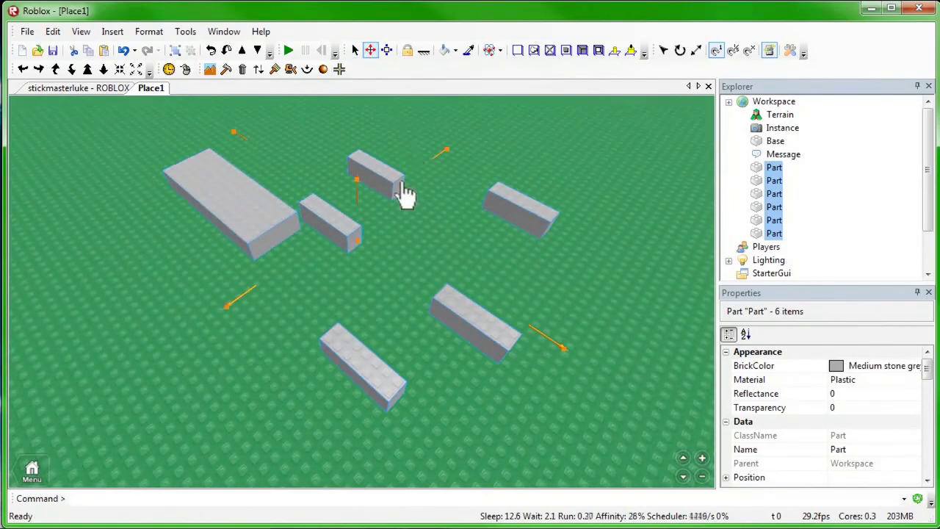
scroll(404, 198, "down", 3)
left_click(387, 51)
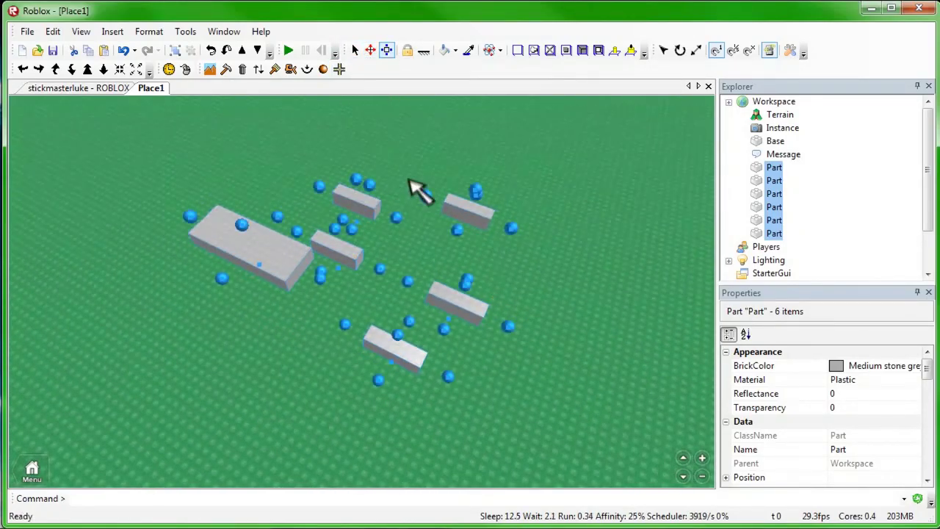
left_click(394, 134)
Lock the small part nearest the large block, box-select the other parts, shift them together with the Move tool, and deselect them.
left_click(407, 51)
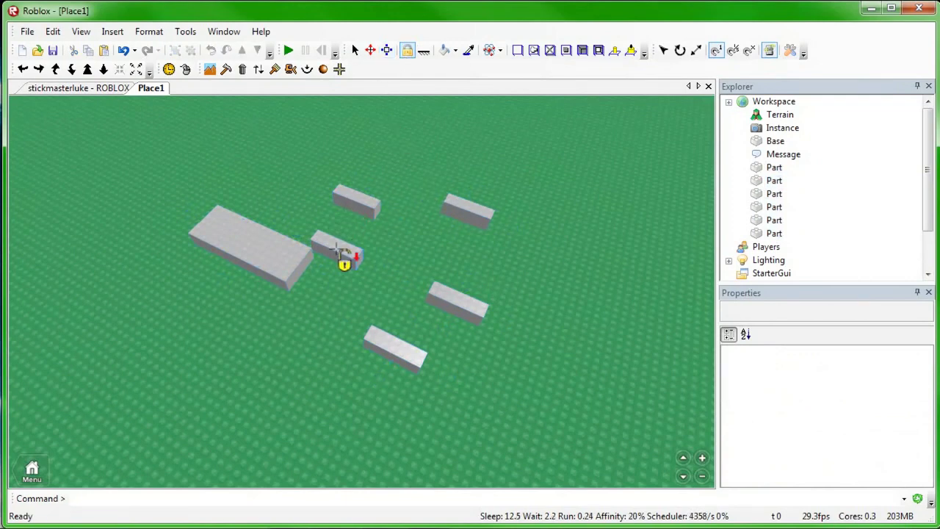
left_click_drag(518, 143, 174, 397)
left_click(370, 51)
left_click_drag(527, 315, 476, 292)
left_click(509, 224)
right_click_drag(509, 224, 500, 241)
Box-select and deselect the unlocked parts, and unlock the small part beside the large block with the Lock tool.
left_click_drag(515, 156, 159, 348)
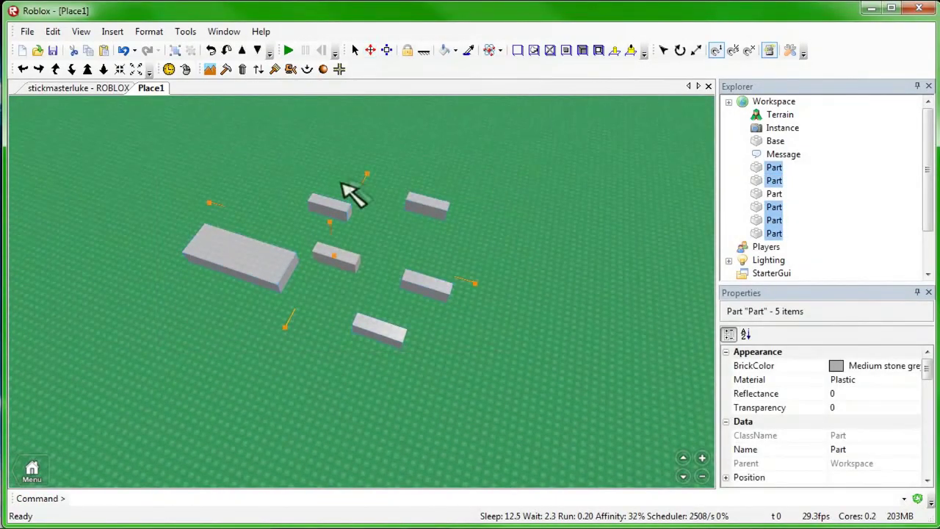
left_click(386, 161)
left_click(407, 50)
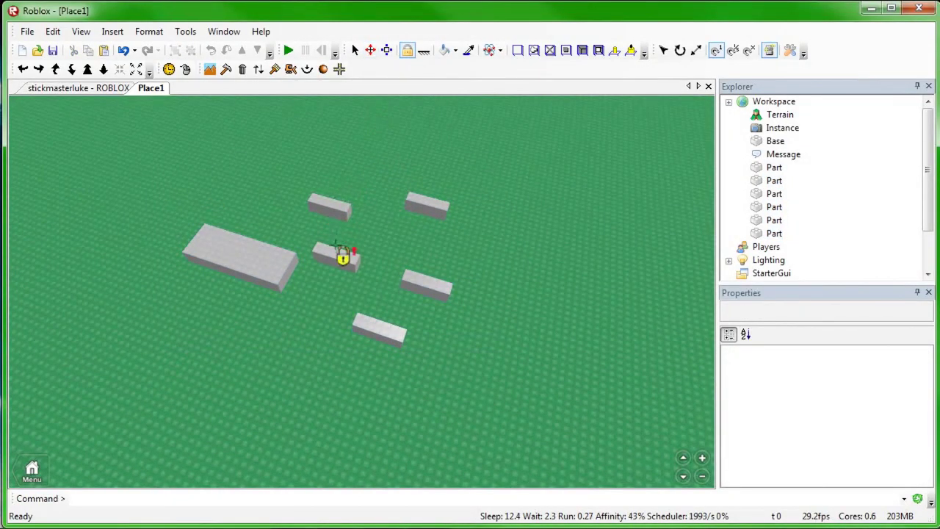
Box-select all six parts with the Drag tool and examine their Behavior properties, including Anchored and Locked.
left_click(356, 49)
left_click_drag(505, 168, 176, 397)
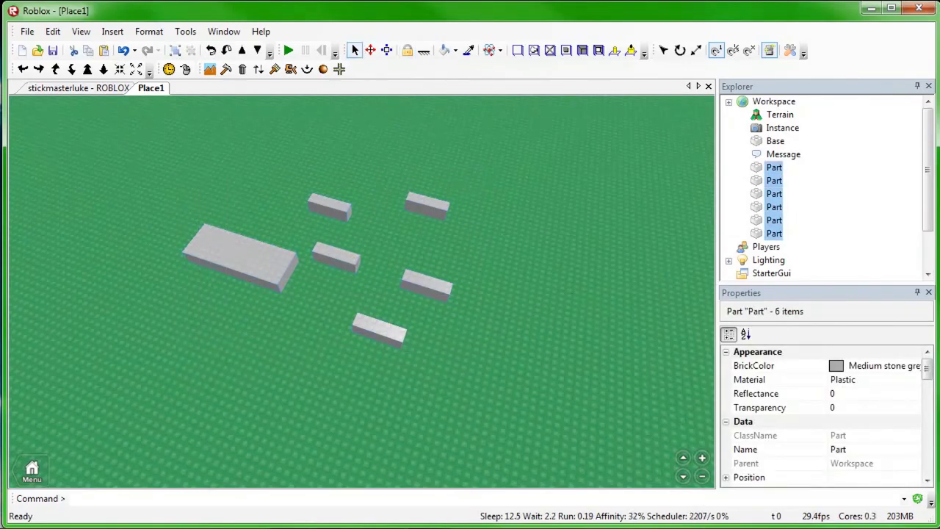
left_click_drag(934, 367, 927, 399)
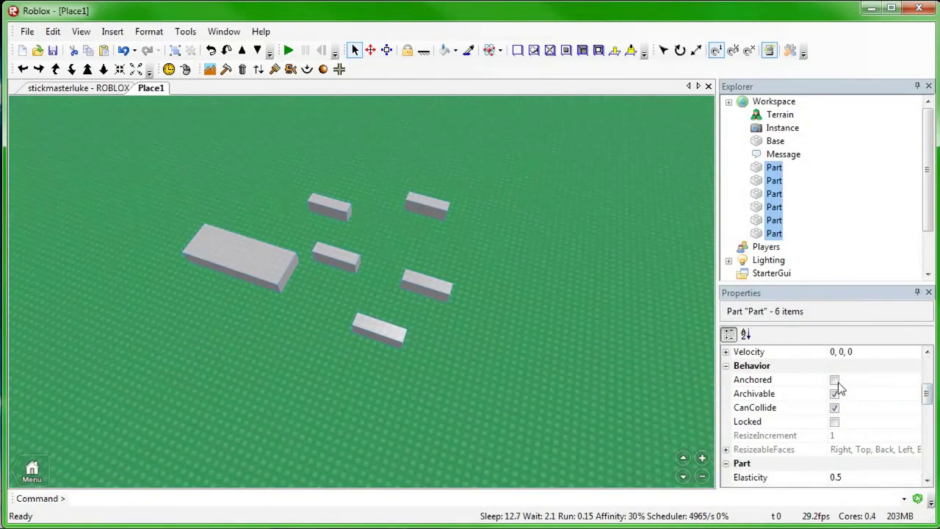
Box-select all six parts, raise them together above the baseplate with the Move tool, and deselect them.
left_click_drag(507, 167, 165, 345)
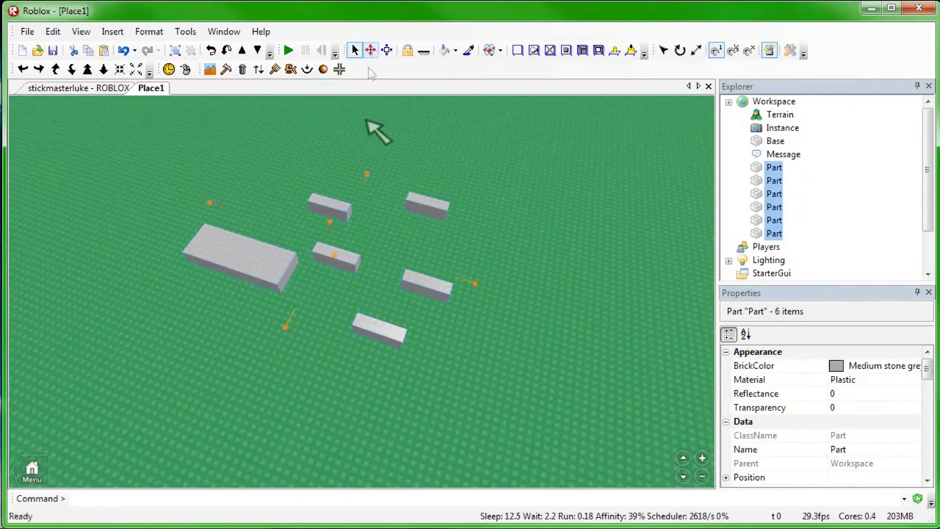
left_click_drag(330, 222, 334, 163)
left_click(380, 191)
right_click_drag(381, 191, 396, 248)
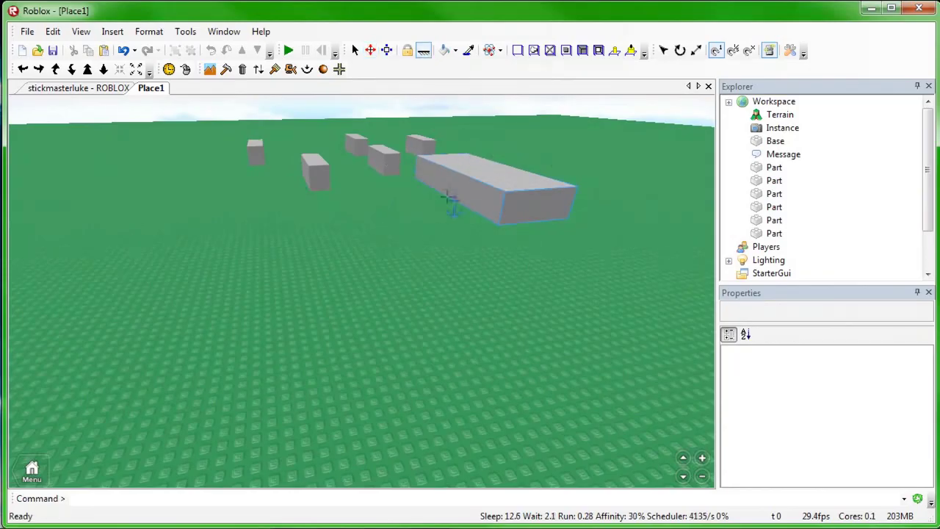
Return to the Drag tool, select the large block to view its properties, and deselect it.
left_click(355, 50)
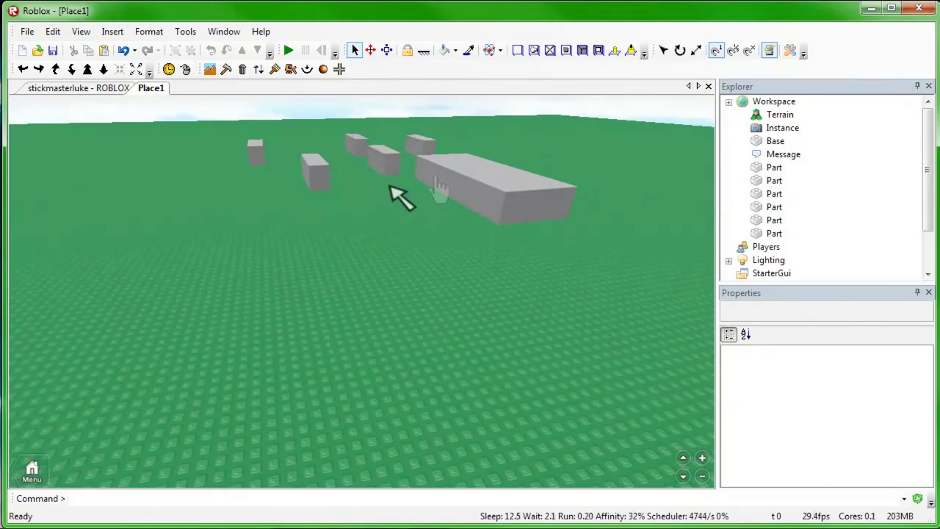
left_click(479, 198)
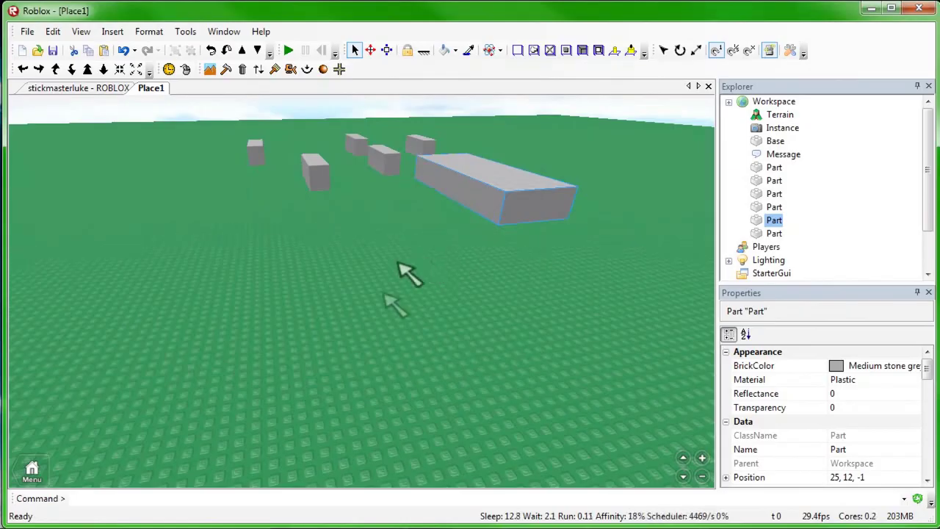
left_click(388, 320)
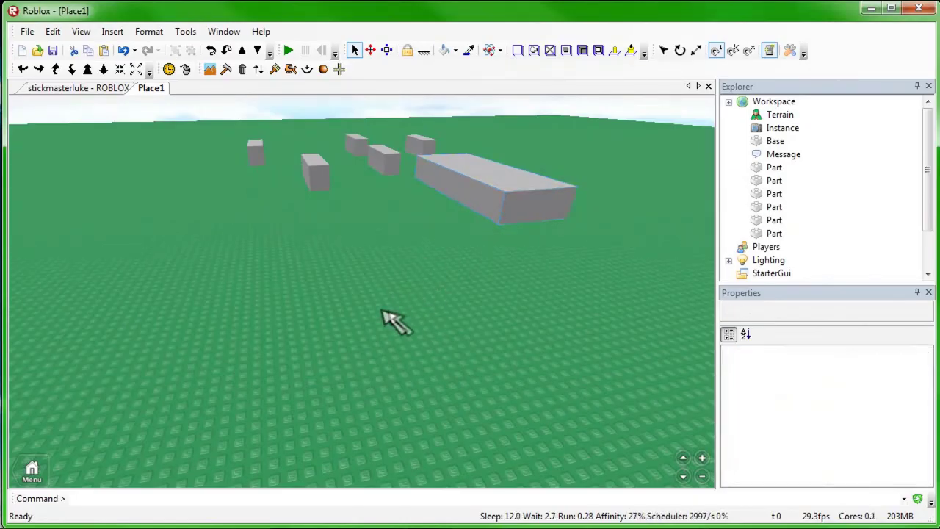